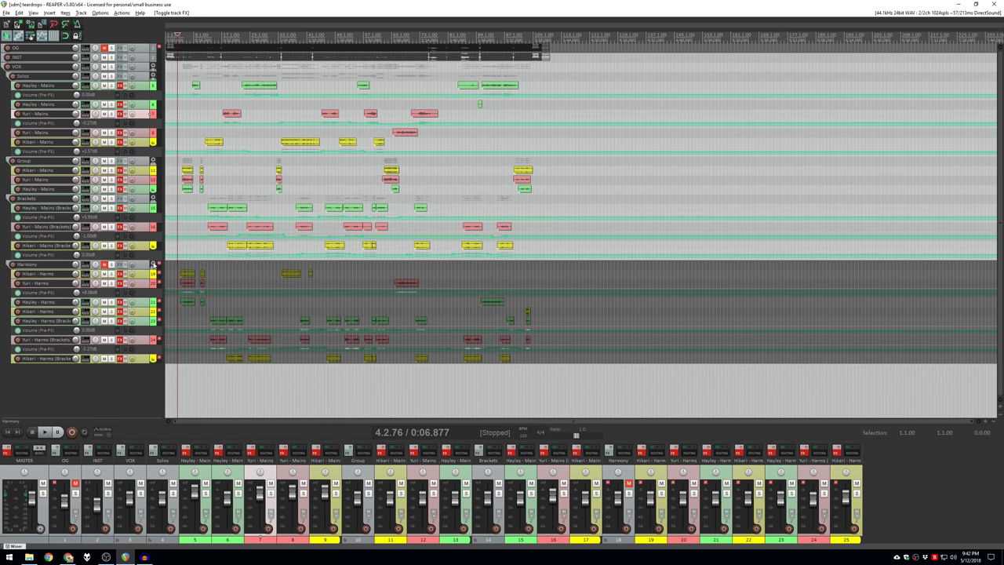
Fully collapse the Harmony folder's child tracks, then select the INST mixer strip.
left_click(153, 265)
left_click(153, 266)
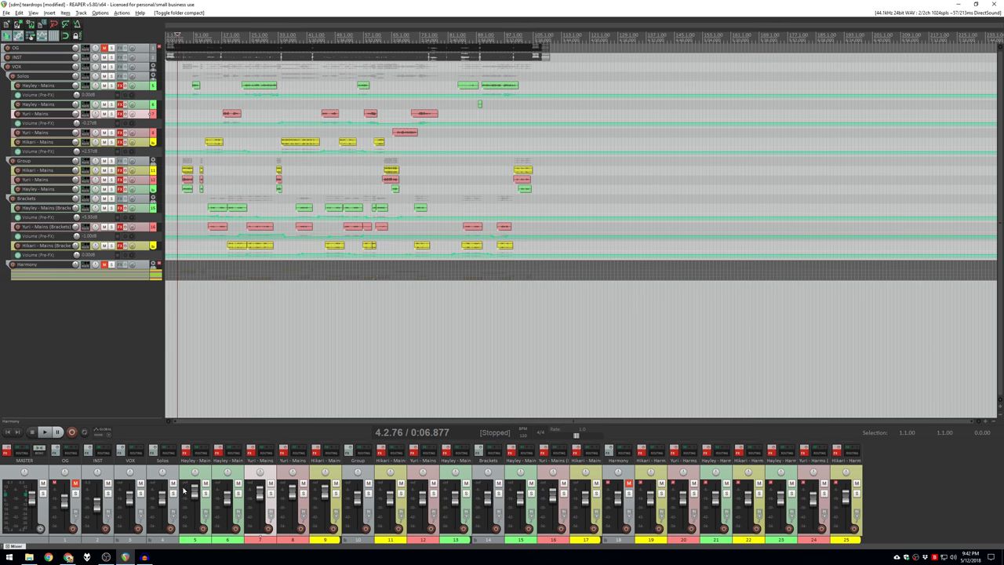
left_click(108, 475)
mouse_move(96, 506)
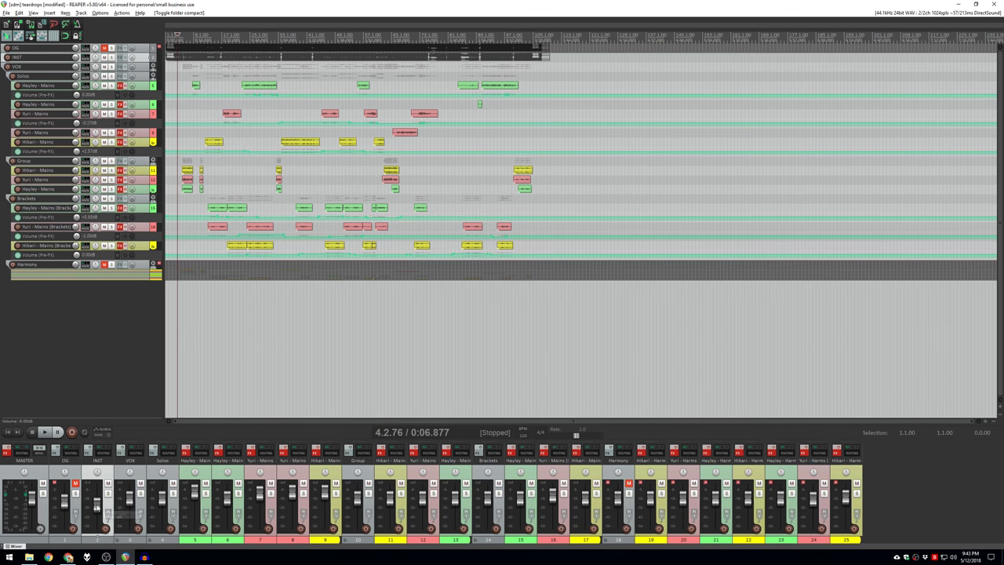
Reset the INST volume to 0 dB, then set the VOX folder volume to -9 dB.
double_click(95, 506)
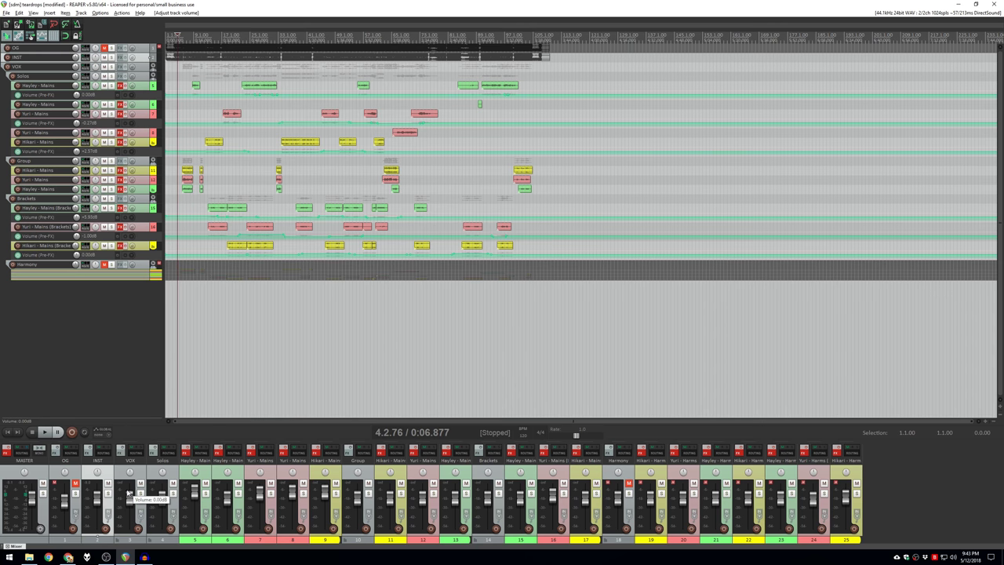
mouse_move(129, 499)
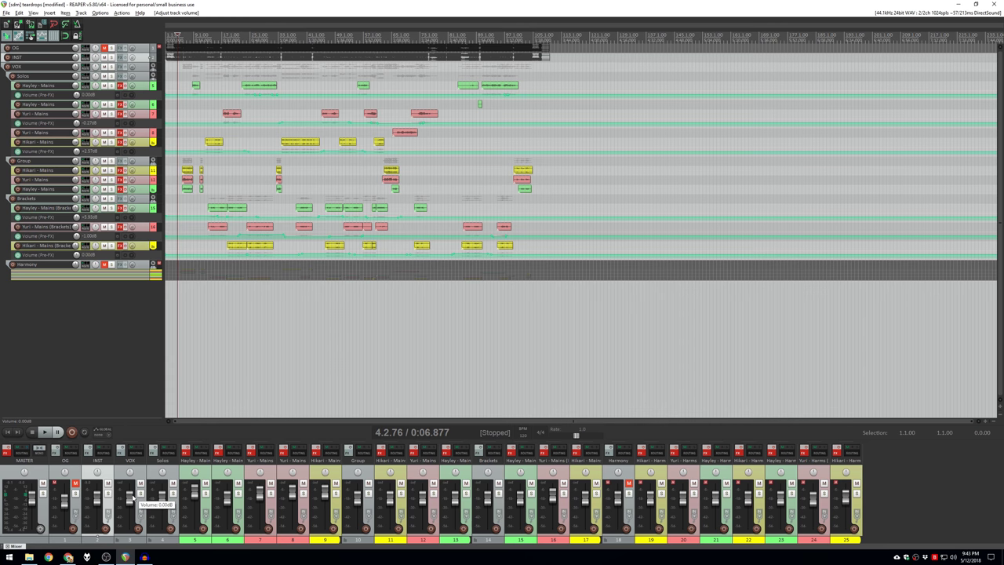
right_click(132, 498)
type("-9")
key("Return")
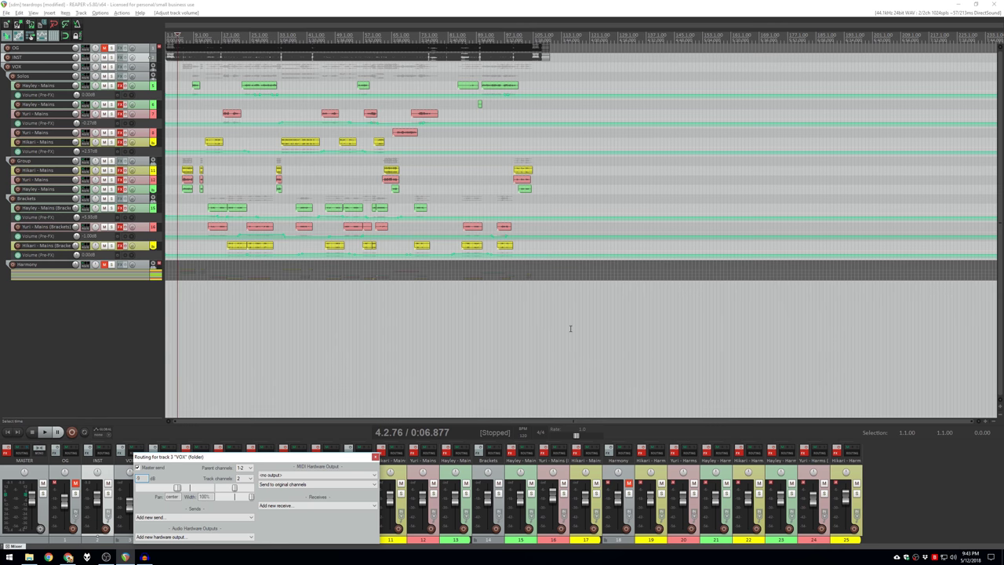
left_click(375, 457)
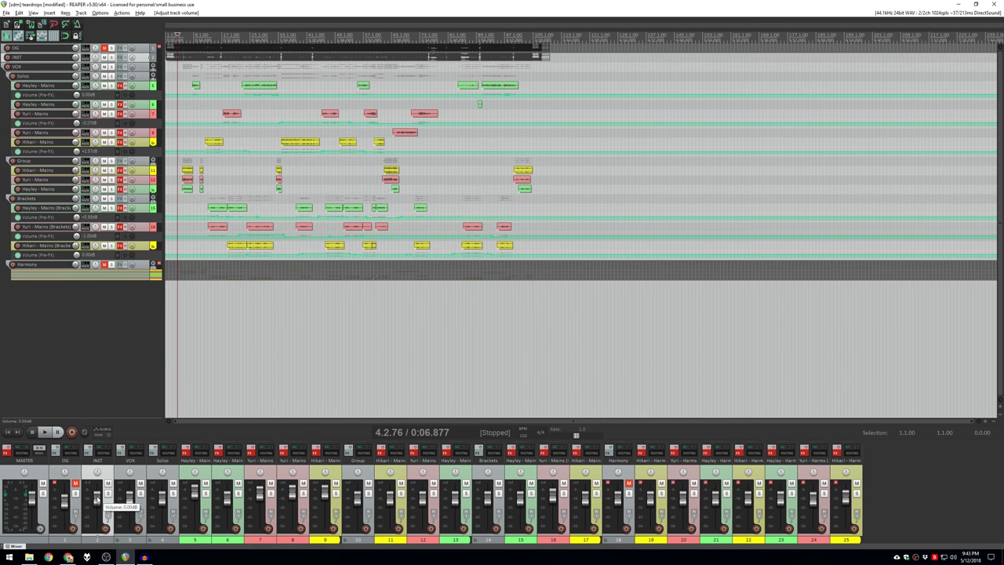
Set the INST track volume to -6 dB in its routing settings.
left_click(100, 450)
type("-6")
key("Return")
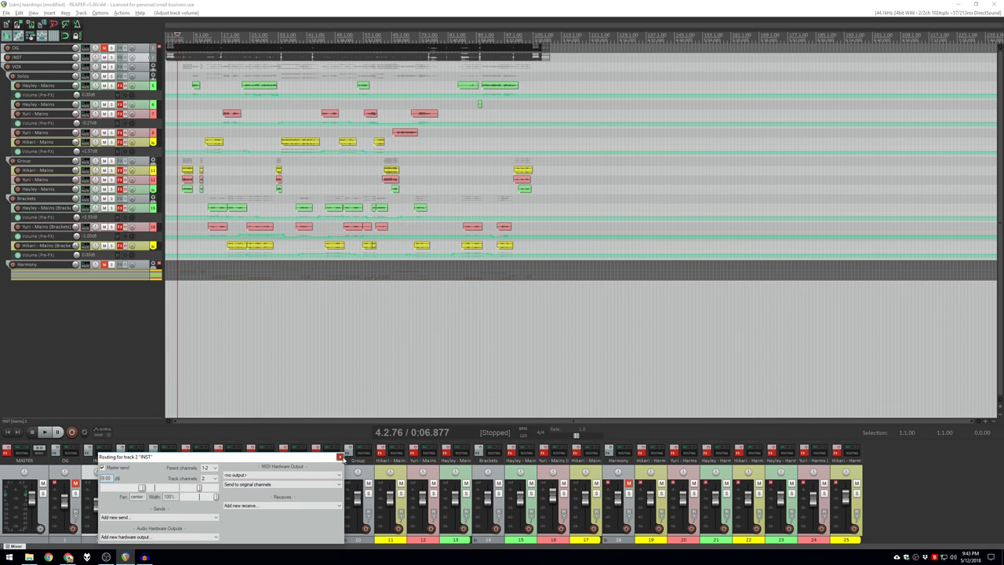
left_click(339, 456)
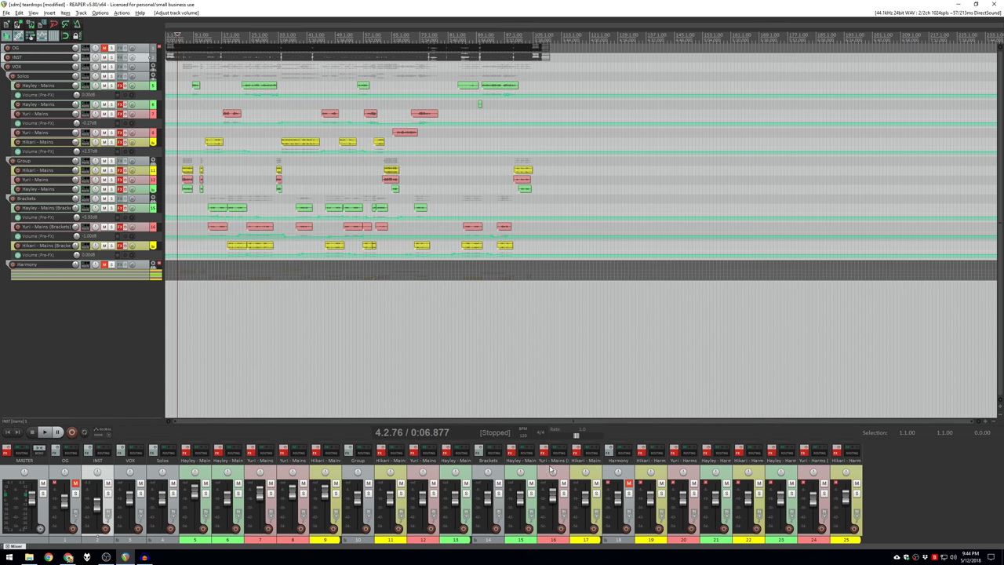
mouse_move(552, 471)
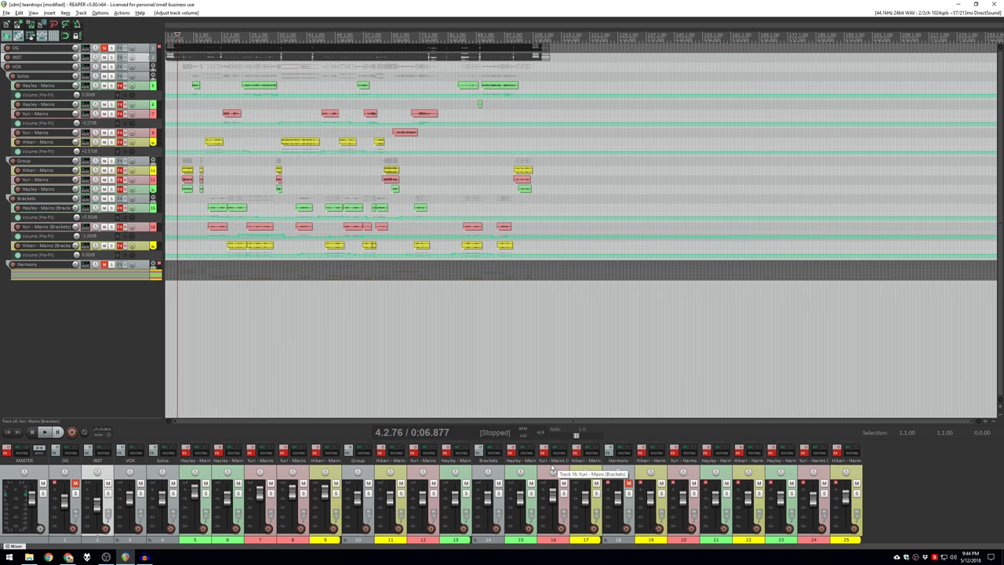
Play the teardrops mix to listen, then stop playback.
key("space")
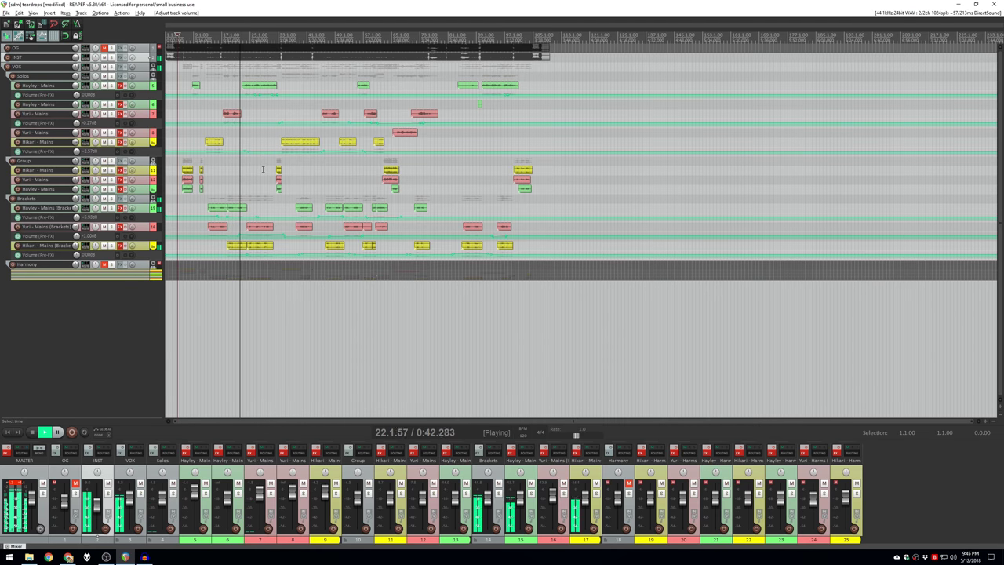
key("space")
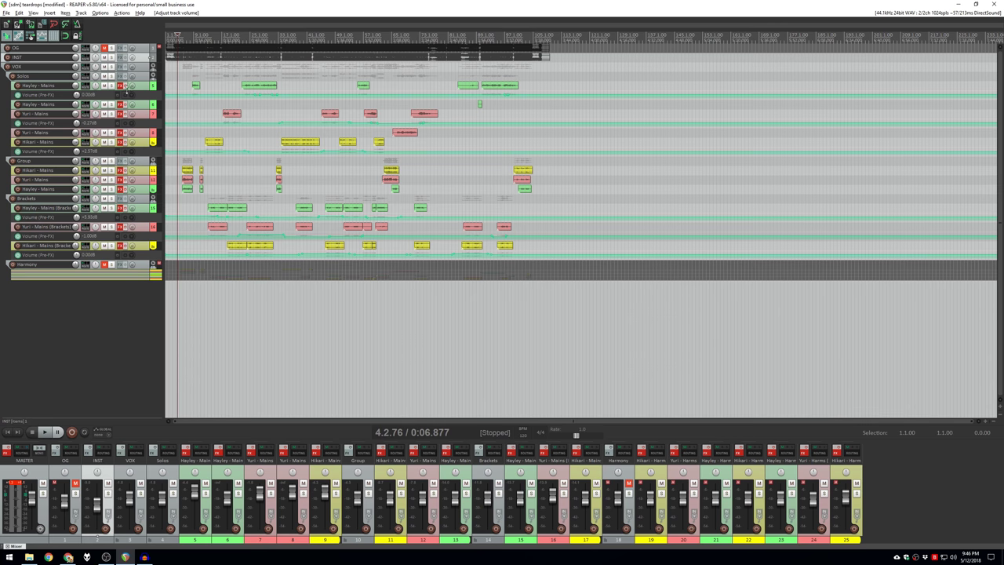
Re-enable Hayley - Mains effects and select the first Hayley - Mains (Brackets) item.
left_click(124, 86)
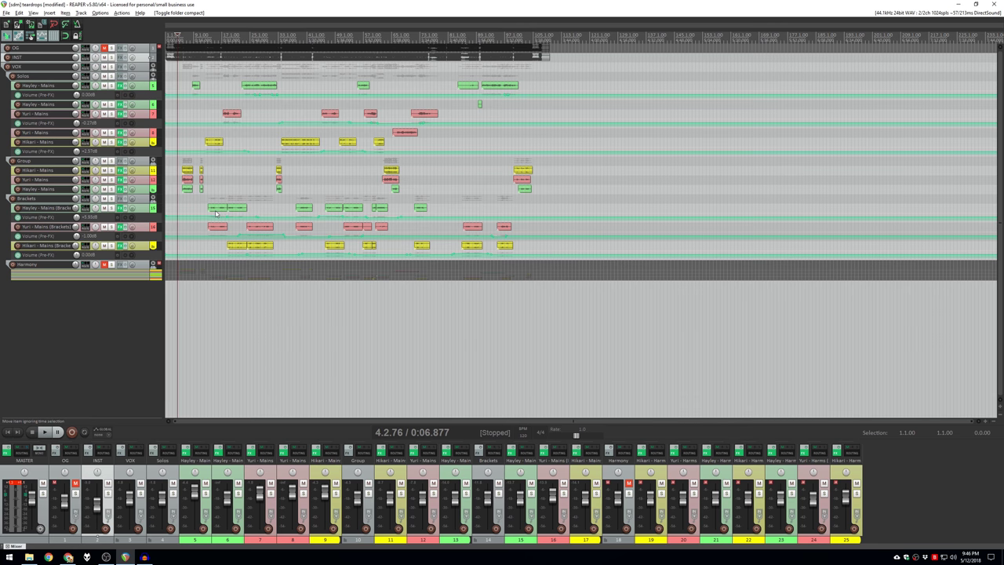
right_click(208, 205)
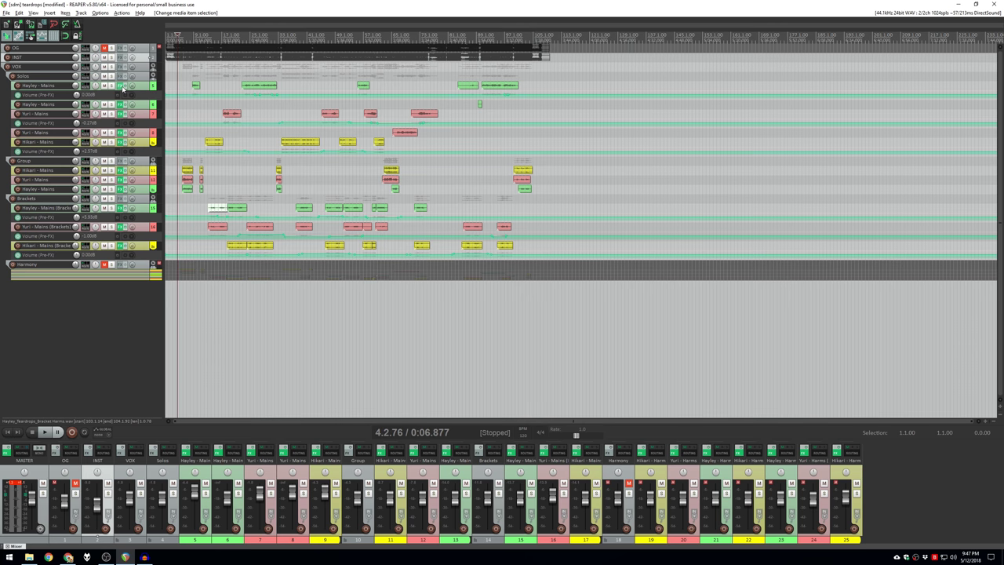
mouse_move(120, 85)
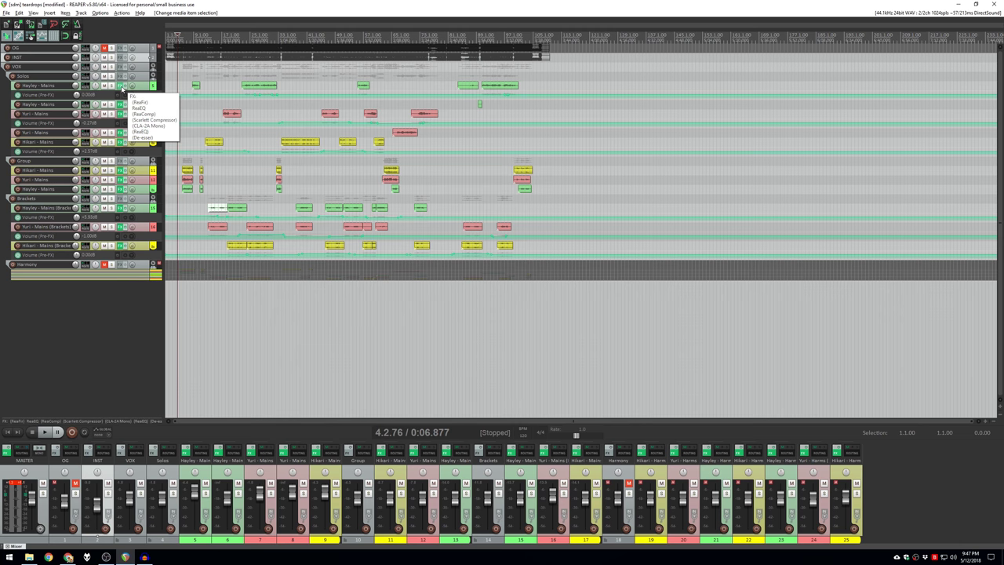
Load the stock Modern Vocal preset into ReaComp on Hayley - Mains and enable it.
left_click(121, 85)
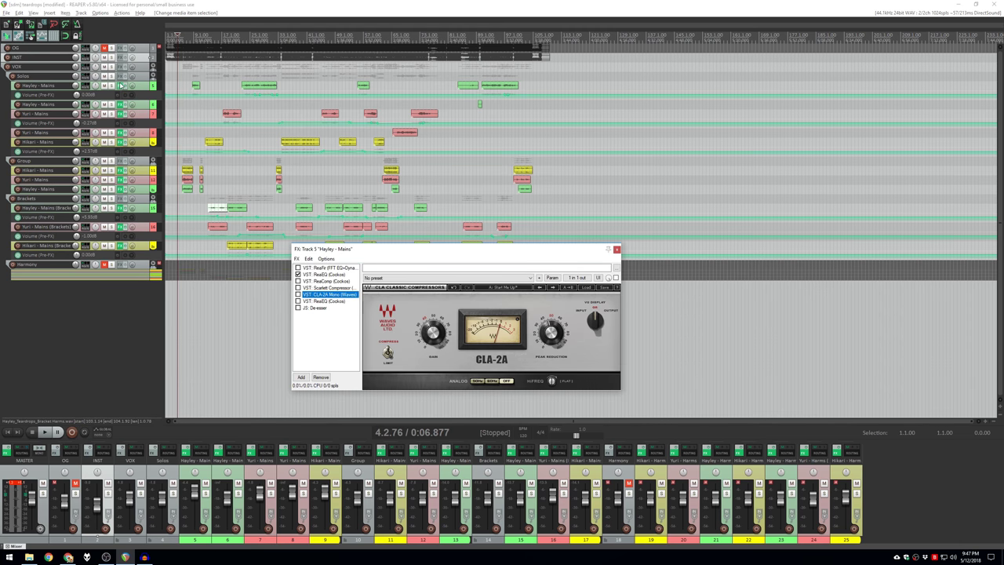
left_click(190, 76)
left_click_drag(330, 248, 478, 165)
left_click(475, 198)
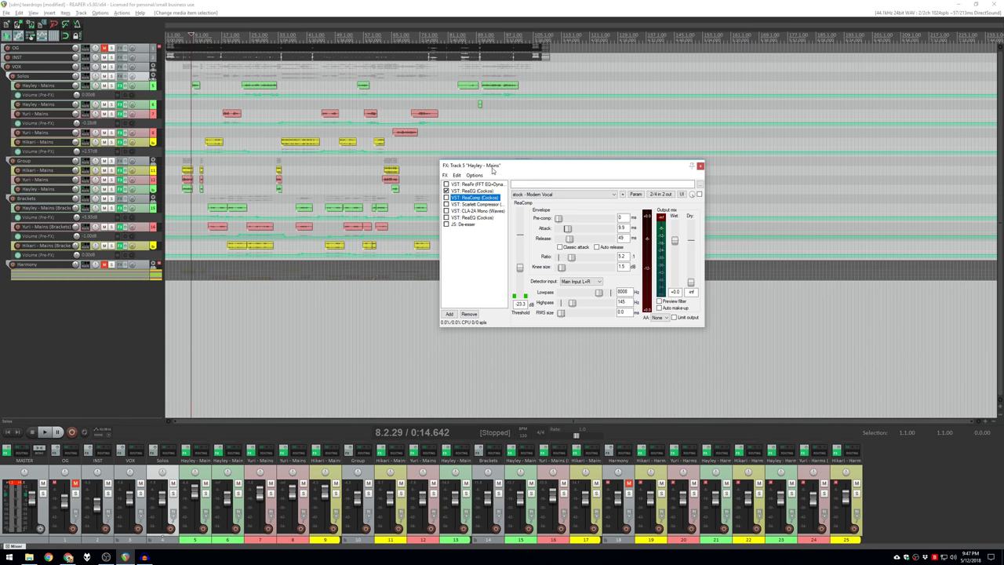
left_click(535, 198)
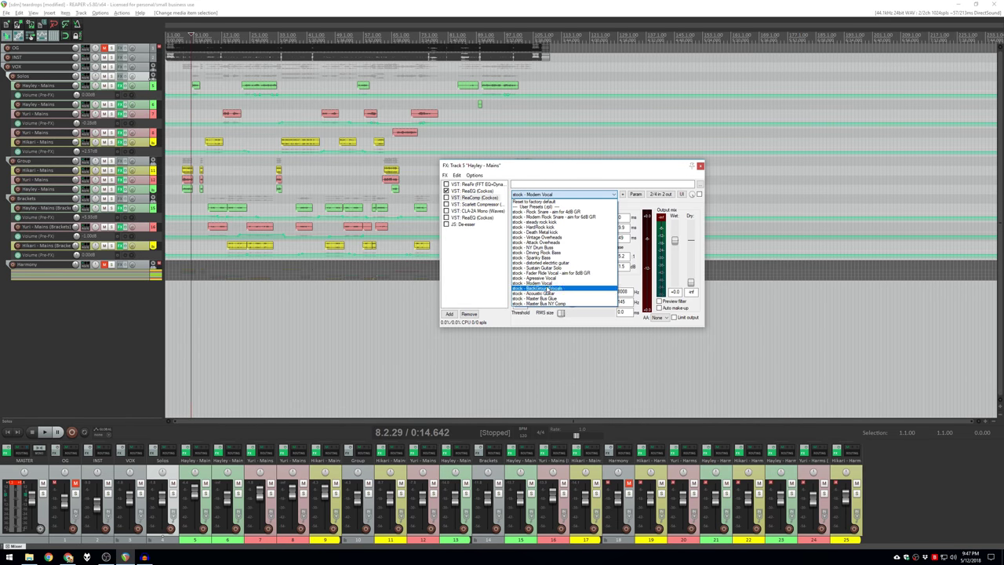
left_click(553, 283)
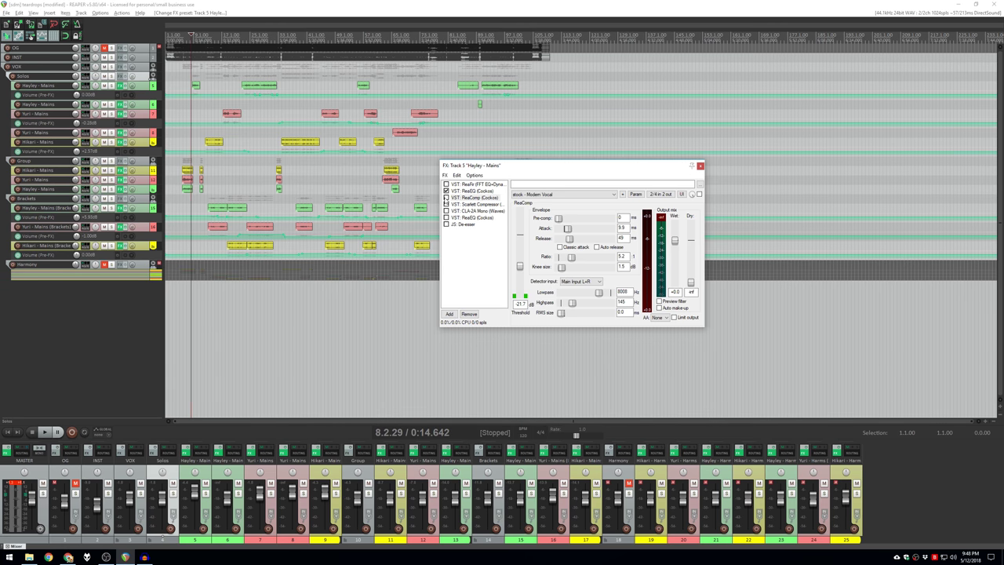
left_click(446, 198)
Reload the Modern Vocal preset and audition the compressed vocal from bar 7.
left_click(188, 108)
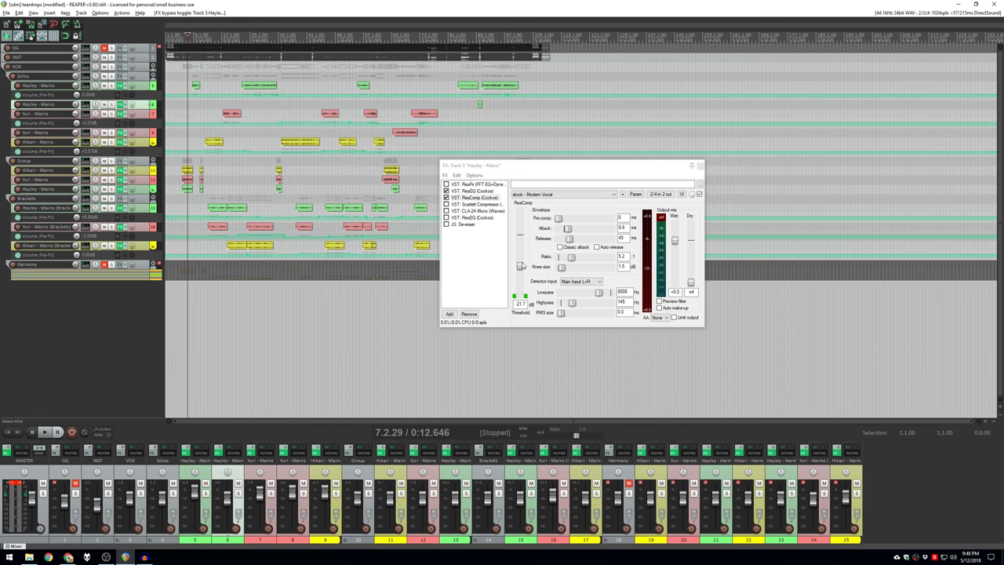
left_click(533, 194)
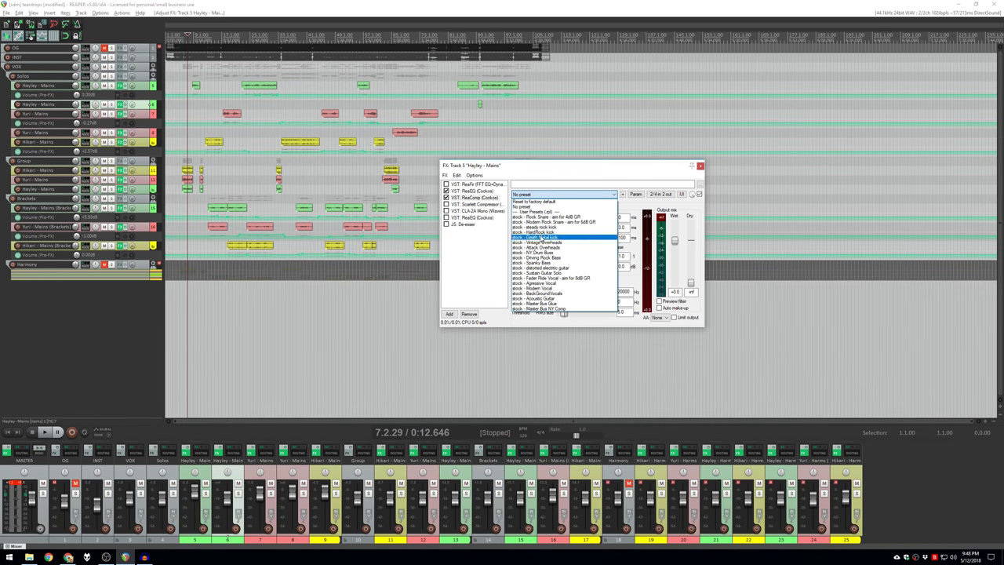
left_click(545, 282)
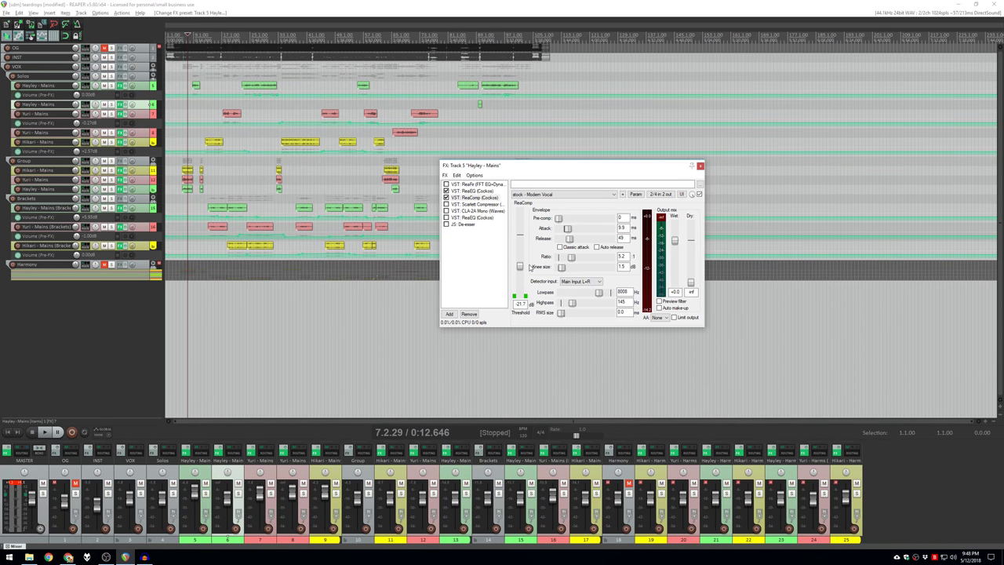
key("space")
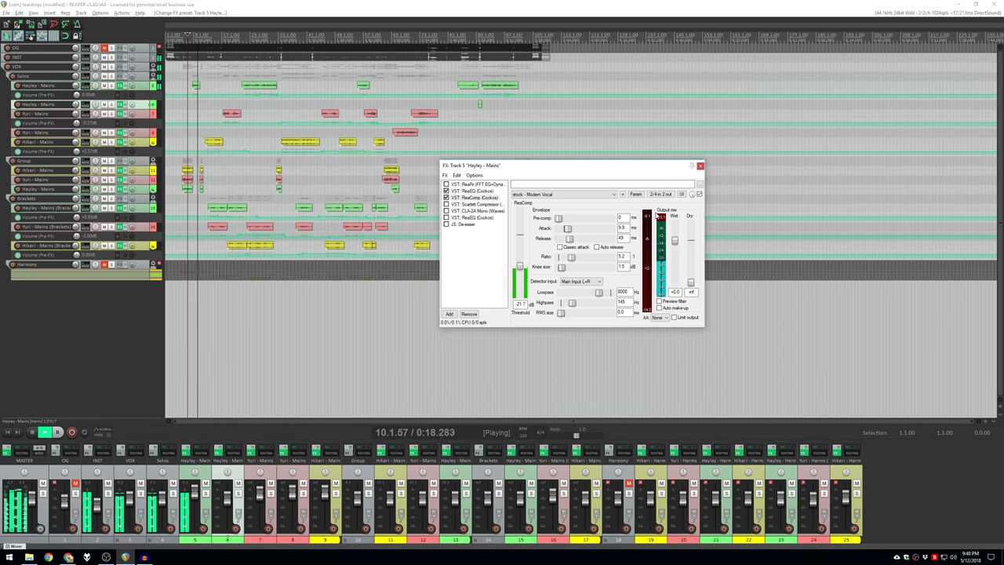
key("space")
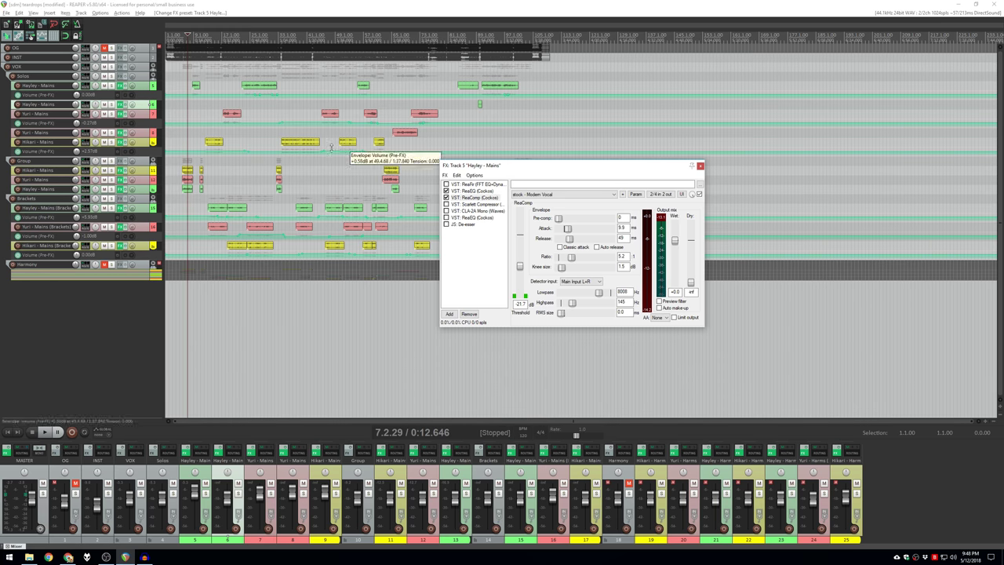
Audition the vocal from bar 22, then again from slightly later.
left_click(242, 76)
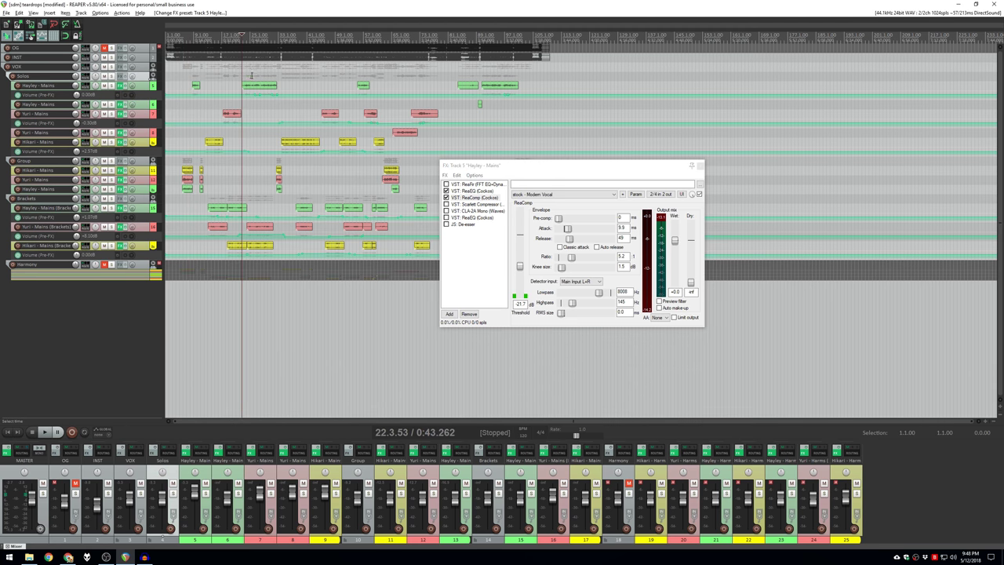
key("space")
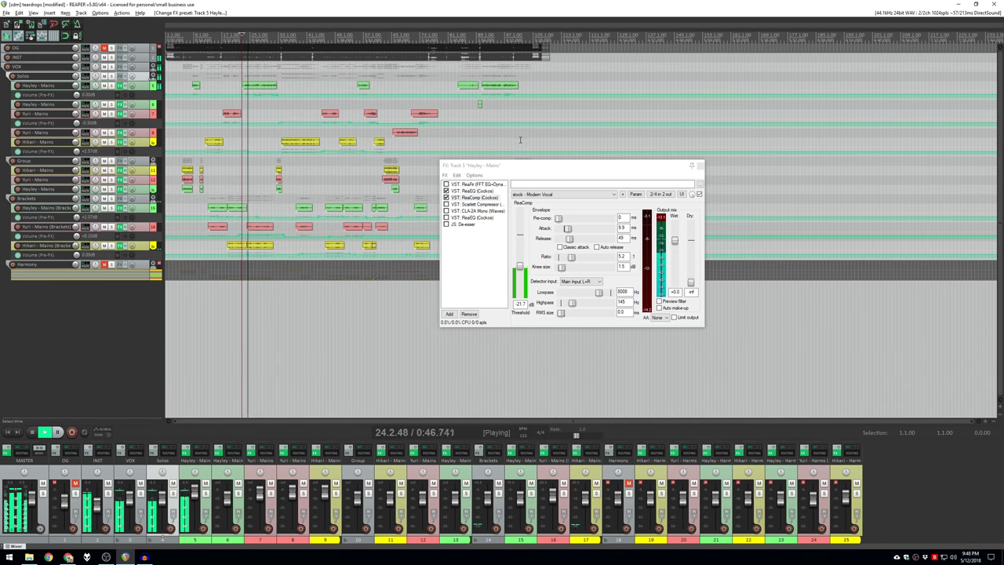
key("space")
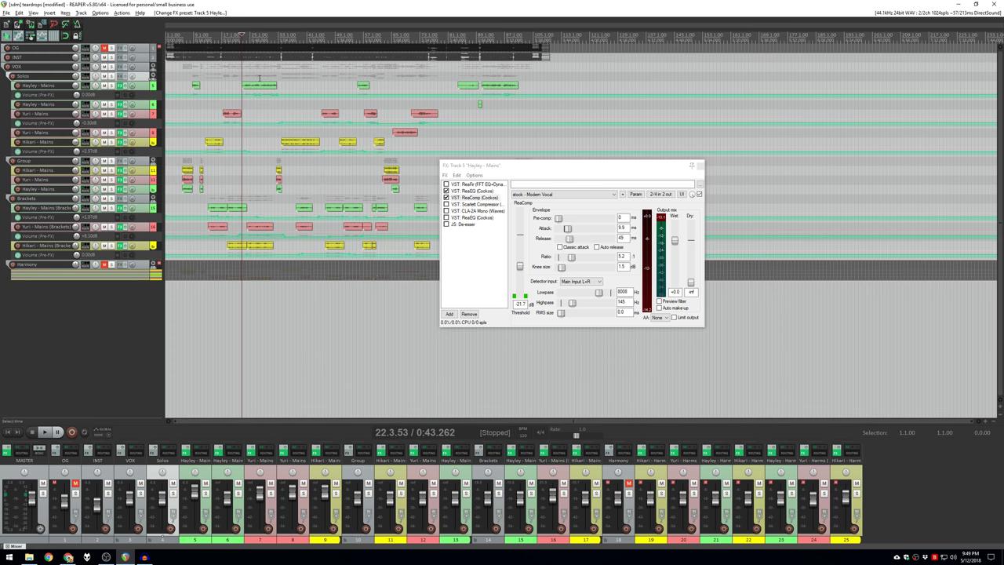
left_click(259, 79)
key("space")
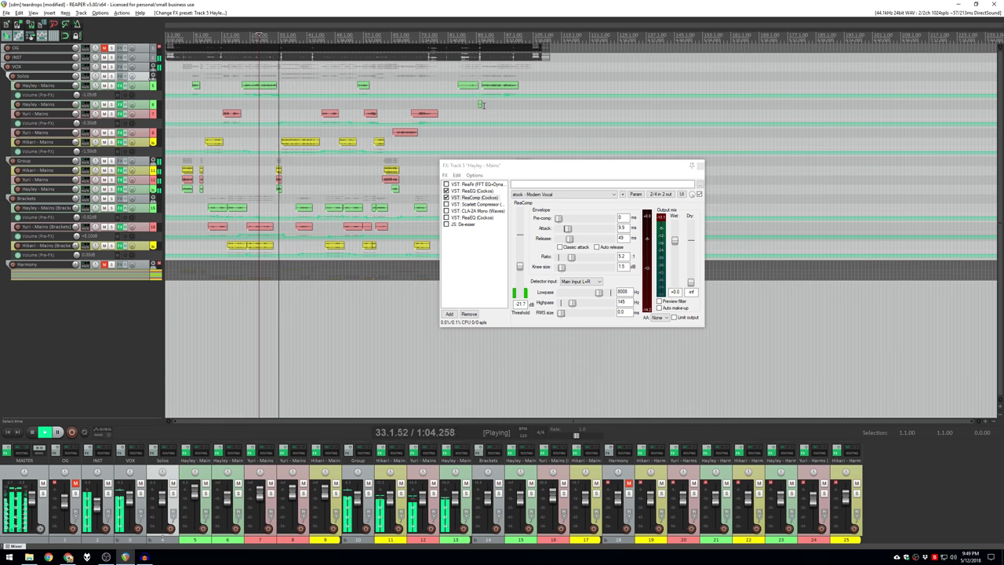
key("space")
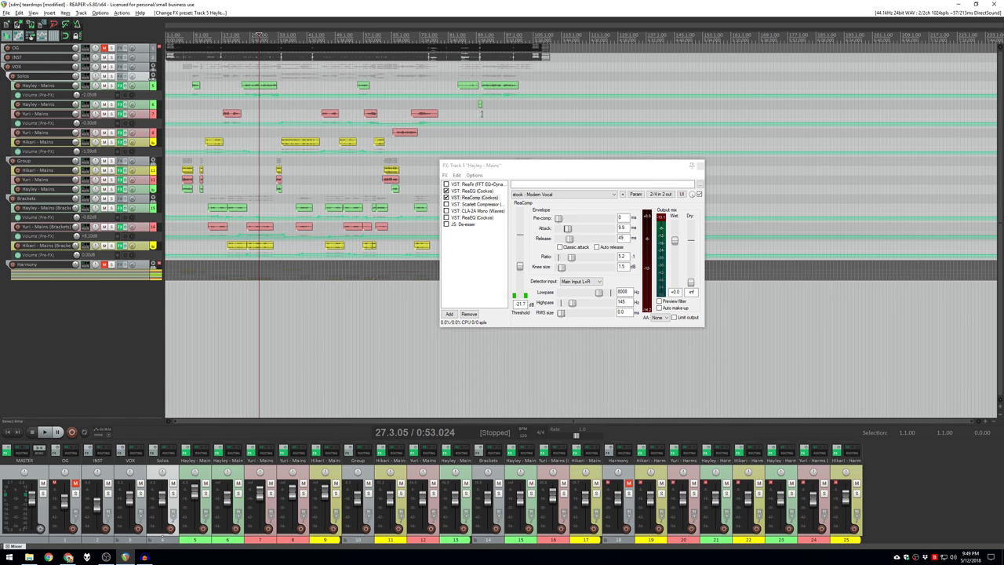
Make Hayley - Mains taller, slim its volume envelope lane, and clear the time selection.
left_click(191, 79)
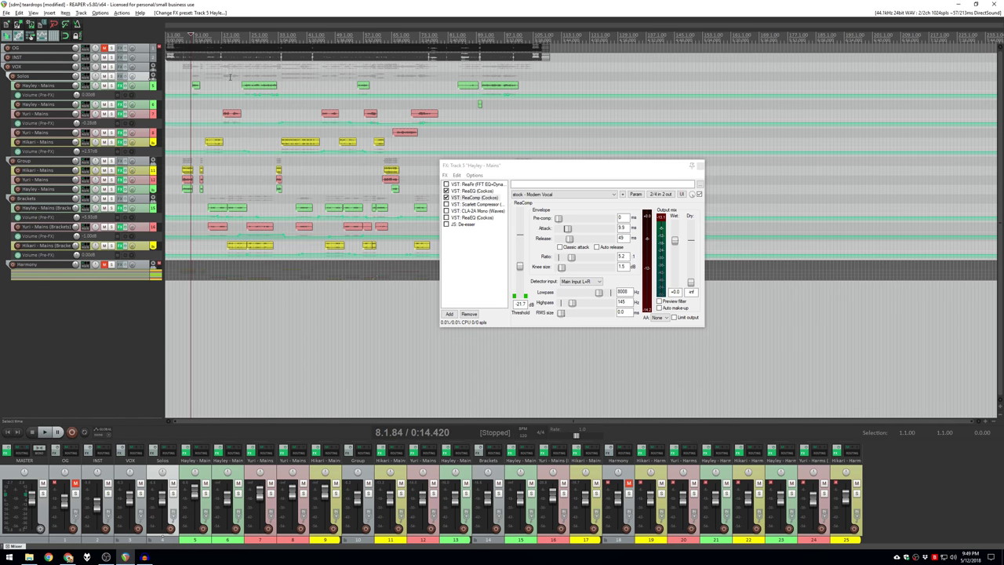
left_click(279, 77, "shift")
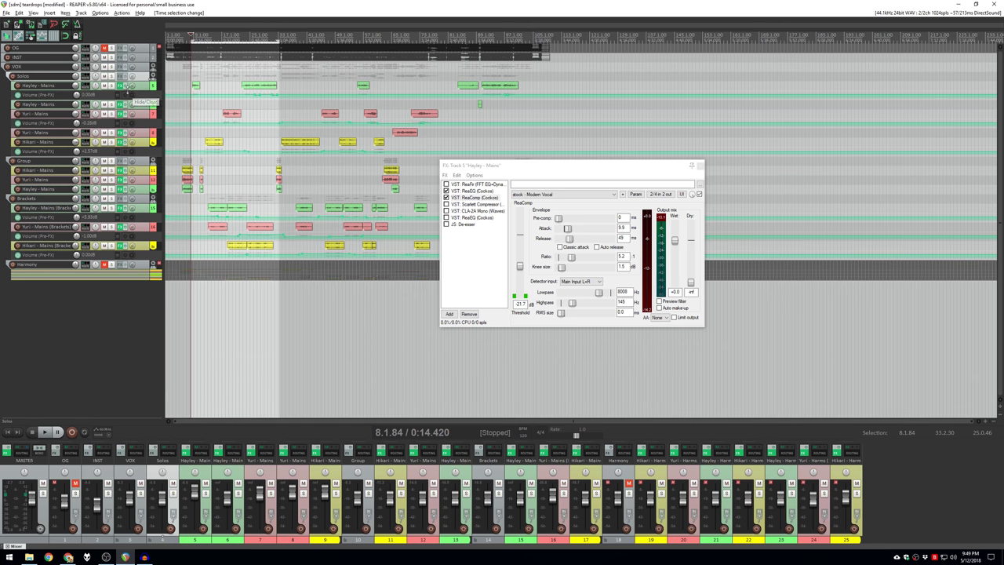
left_click_drag(134, 90, 137, 251)
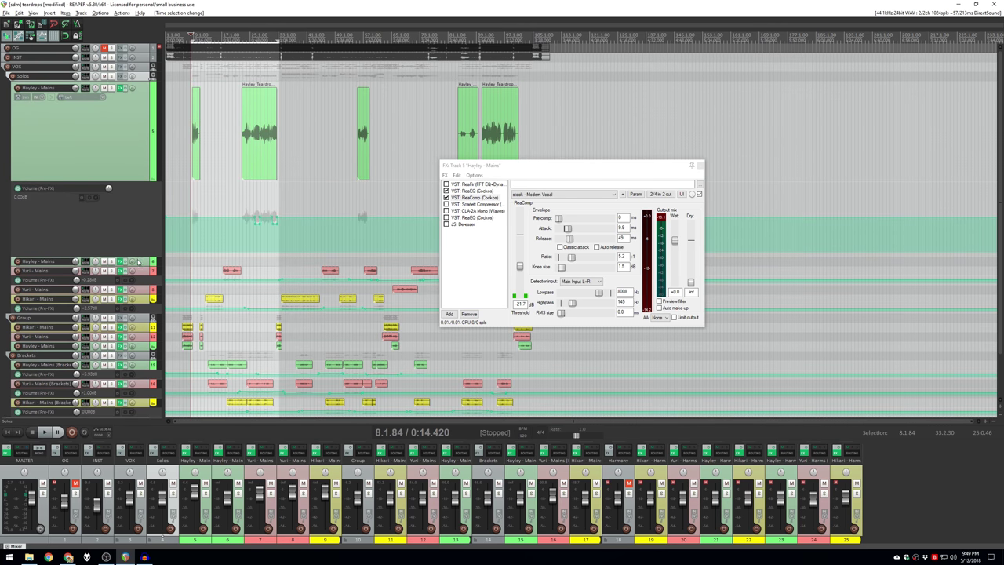
left_click(140, 258)
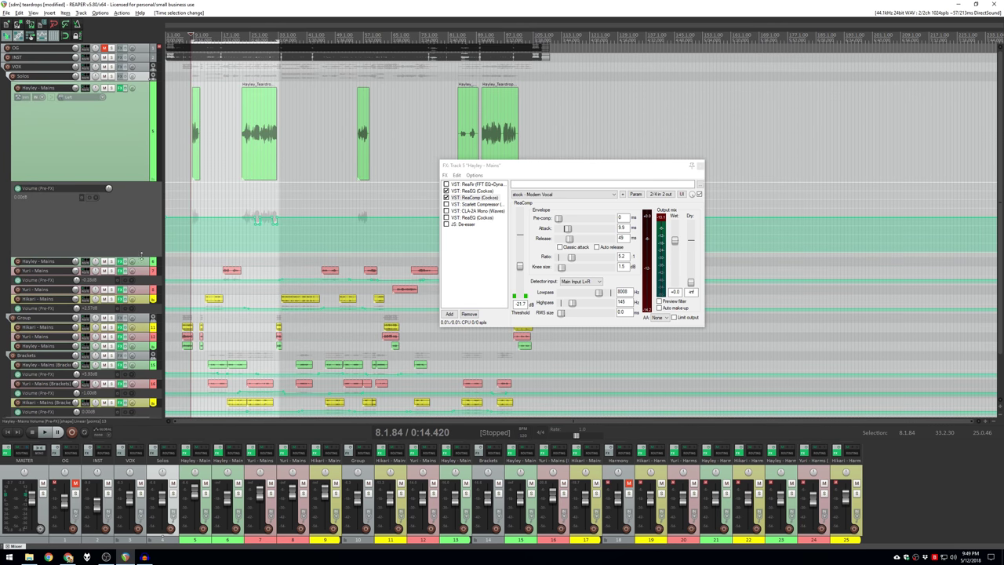
left_click_drag(140, 258, 140, 192)
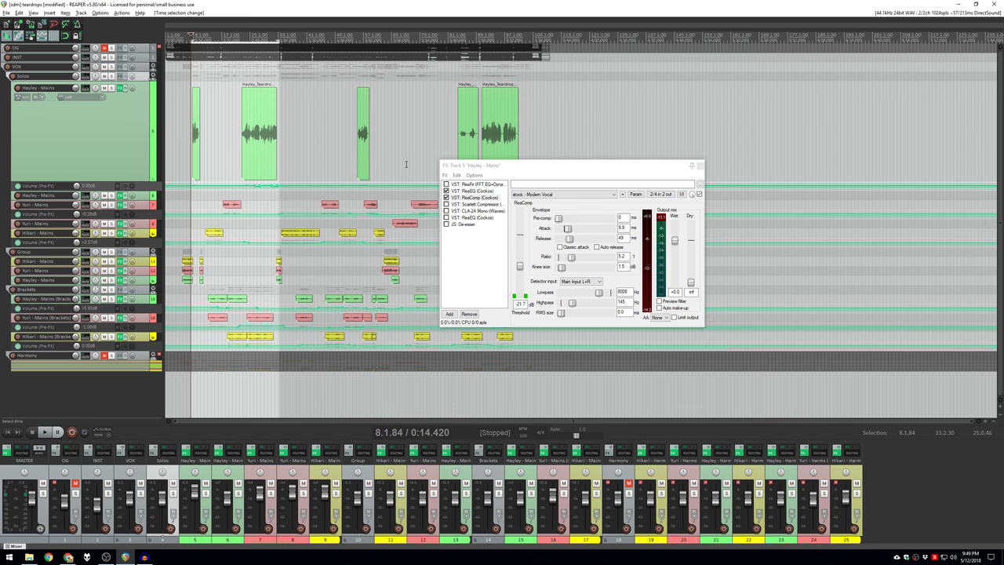
left_click(189, 132)
left_click(190, 130)
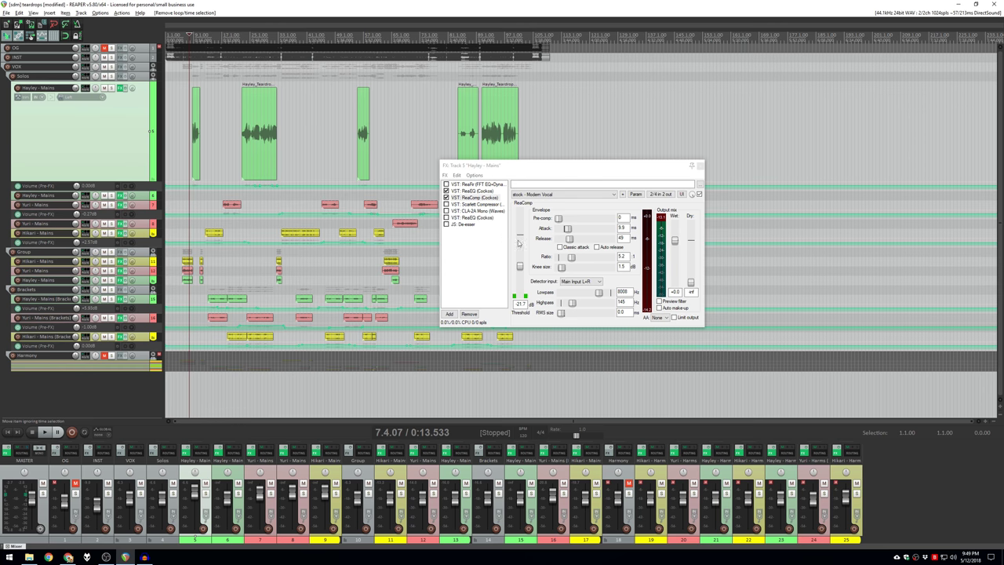
Set the ReaComp threshold to -23.4 dB and audition the vocal, including from bar 22.
left_click(520, 268)
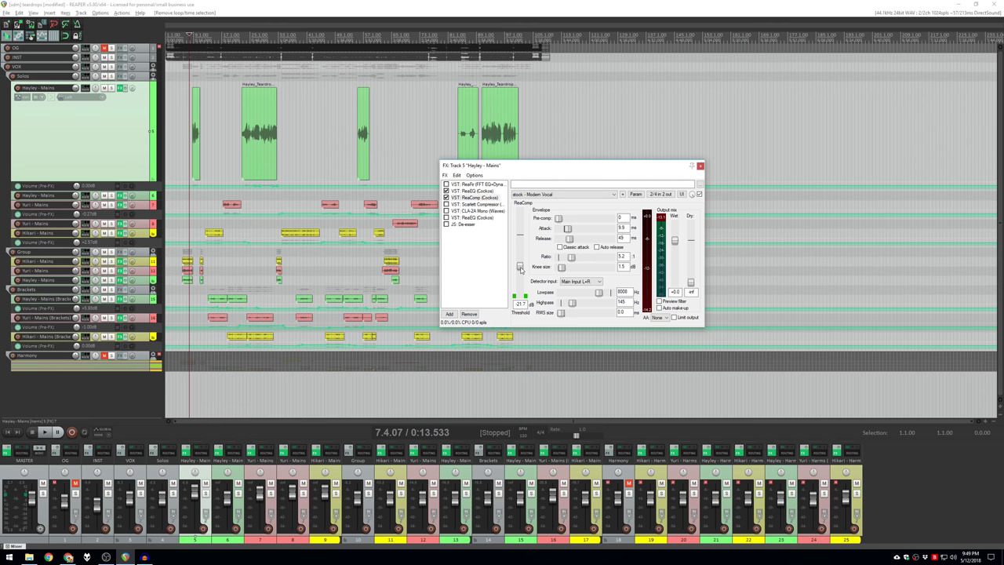
left_click_drag(520, 267, 524, 271)
left_click_drag(524, 270, 523, 268)
key("space")
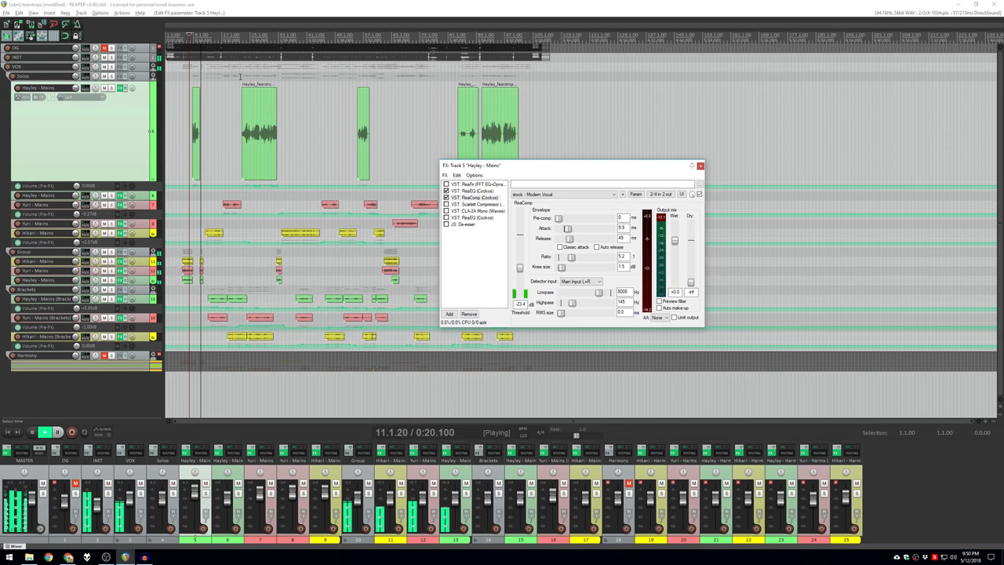
key("space")
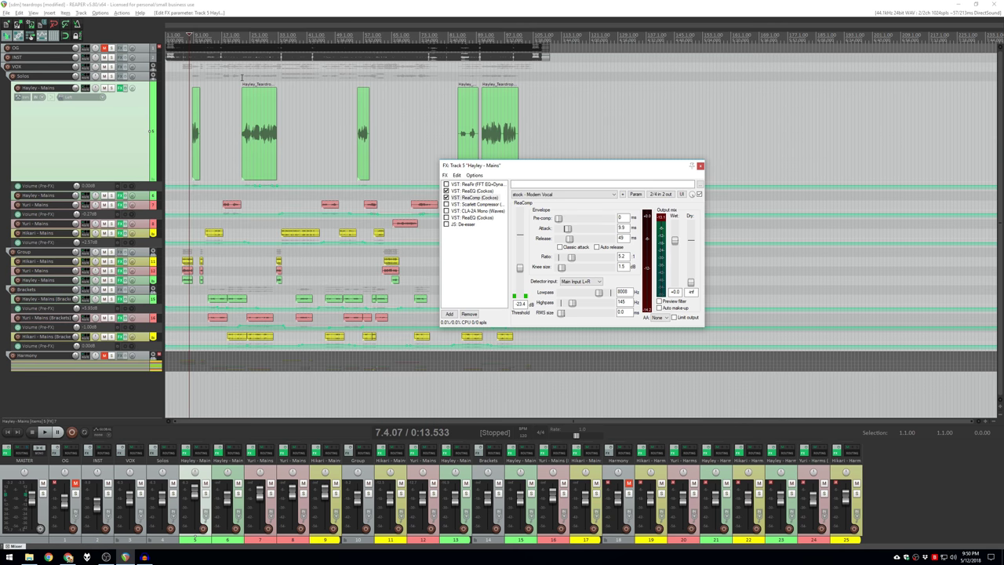
left_click(242, 76)
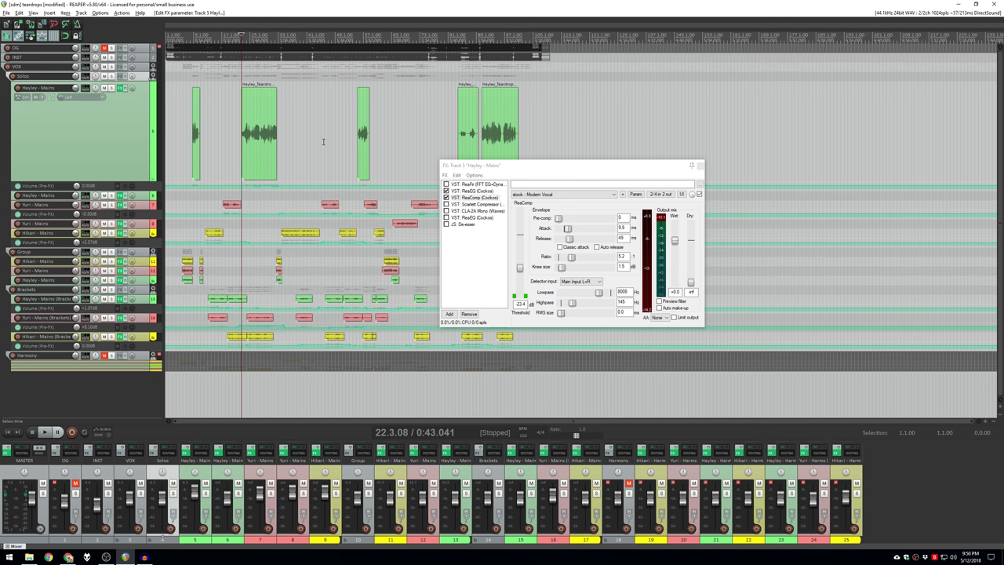
key("space")
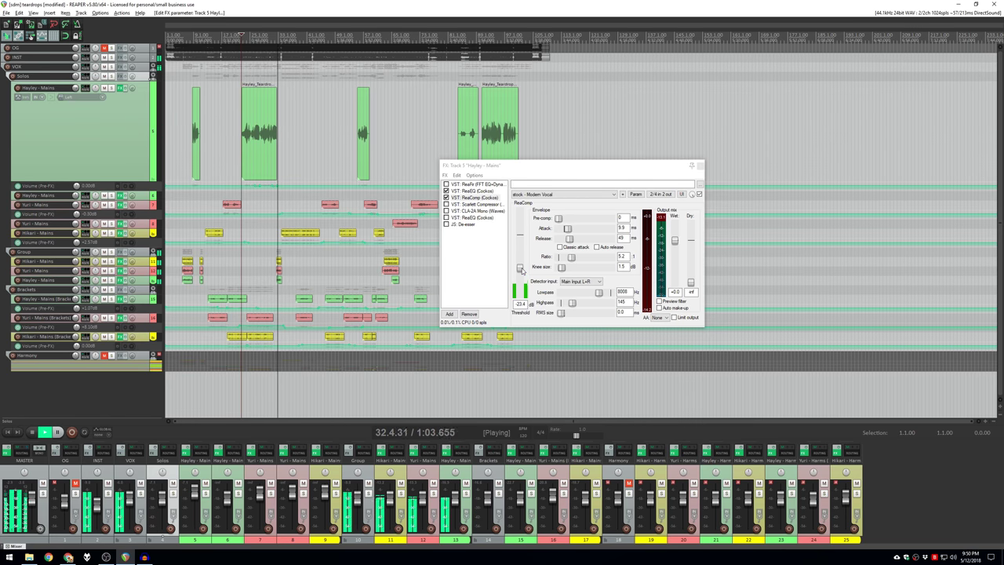
key("space")
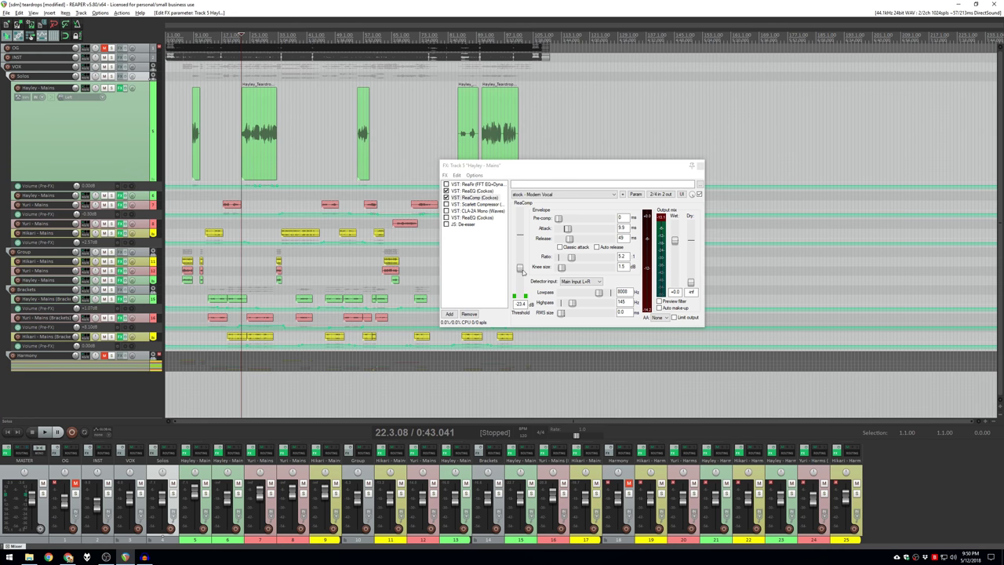
Drop the ReaComp threshold to -25.2 dB and listen to the heavier compression.
left_click_drag(524, 272, 522, 274)
key("space")
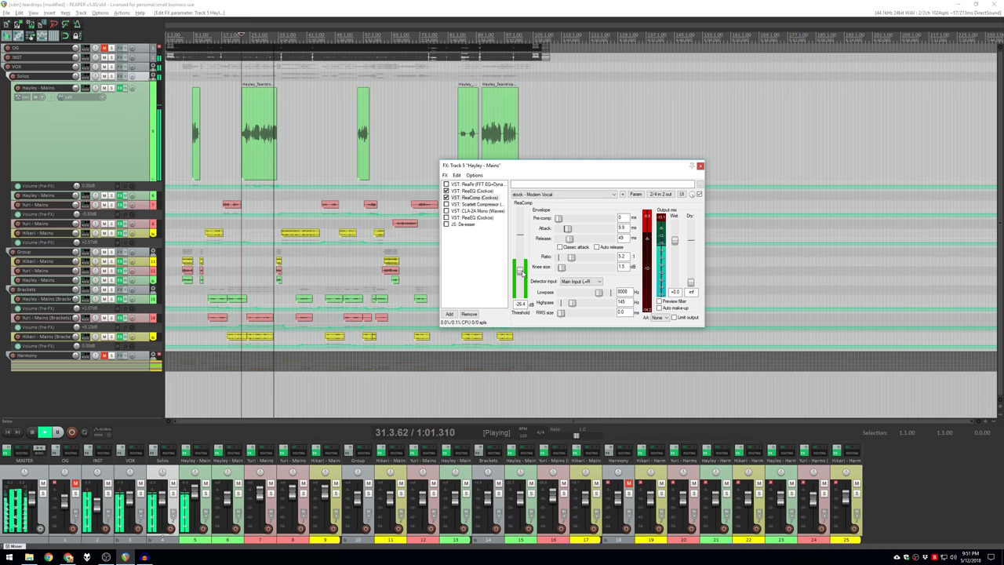
key("space")
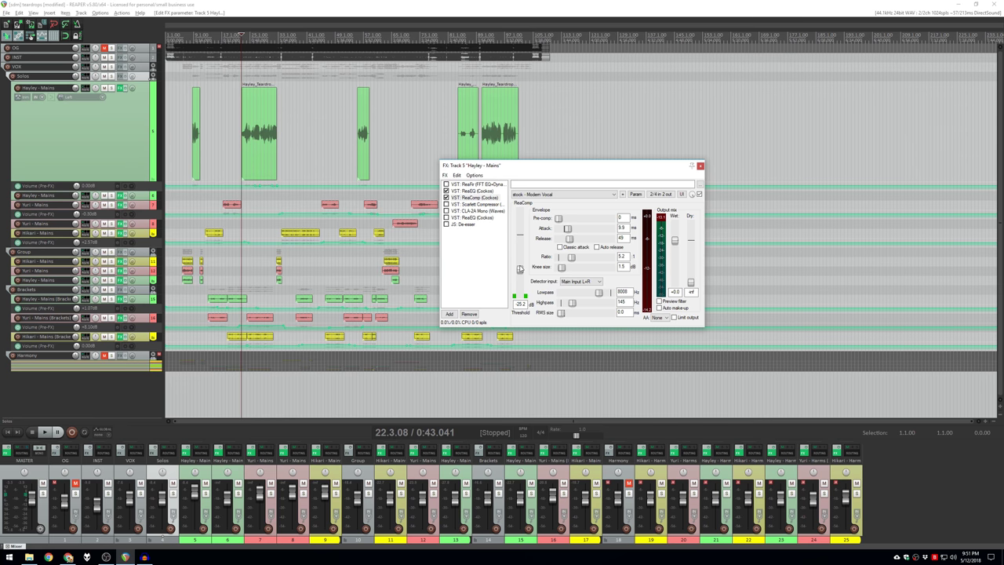
key("space")
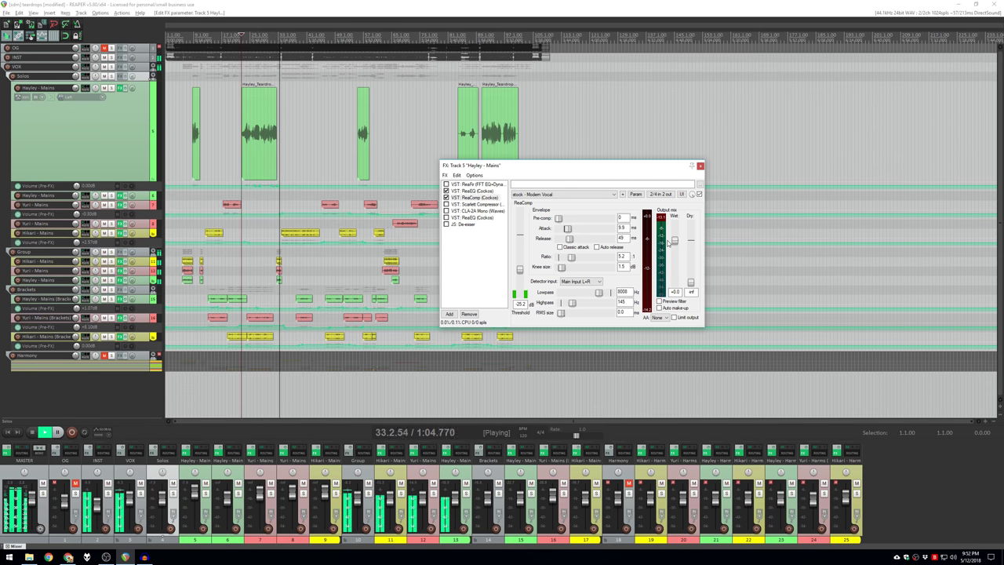
key("space")
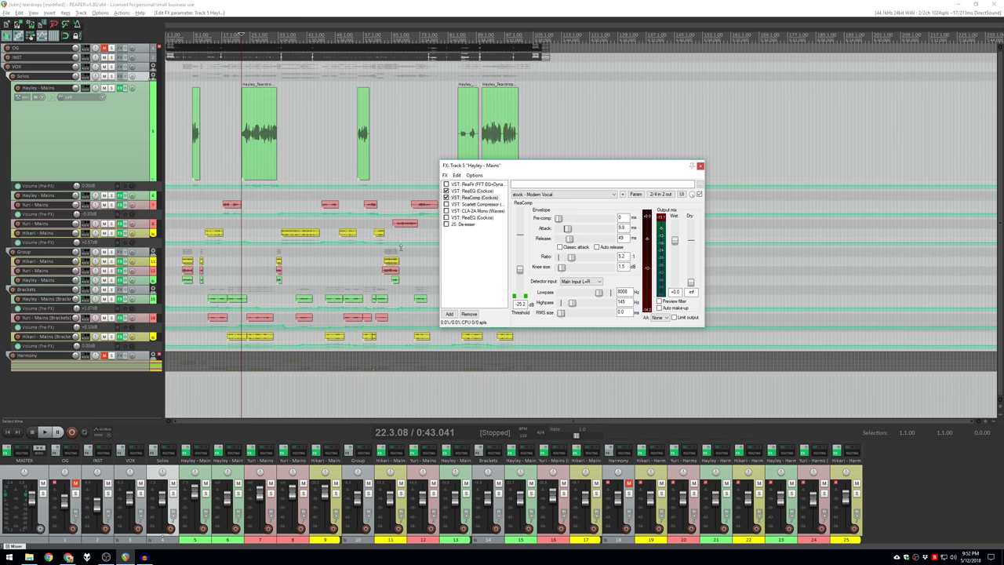
left_click(202, 474)
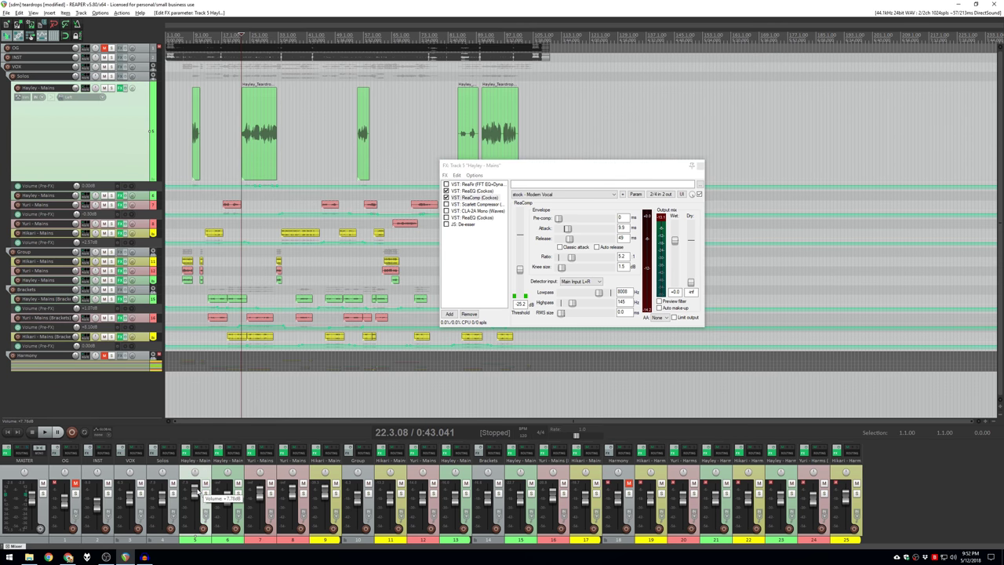
left_click(675, 243)
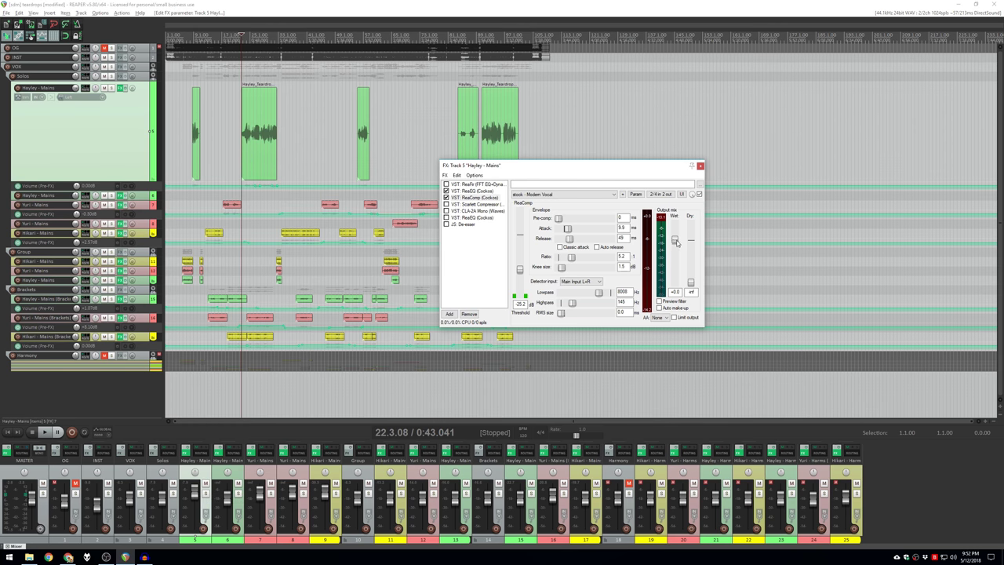
Raise ReaComp's Wet output to +3.0 dB and listen to the louder vocal.
left_click_drag(678, 241, 679, 240)
key("space")
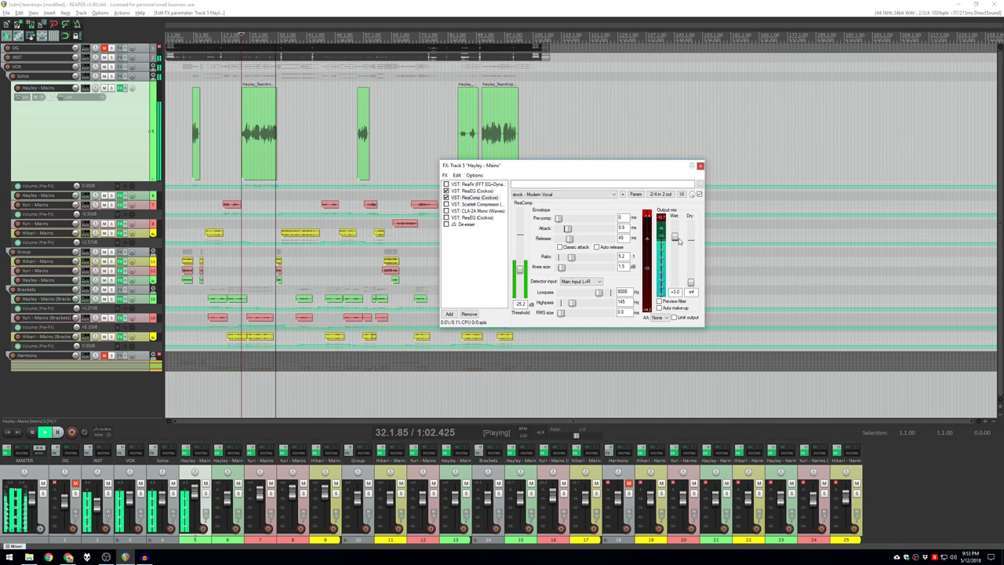
key("space")
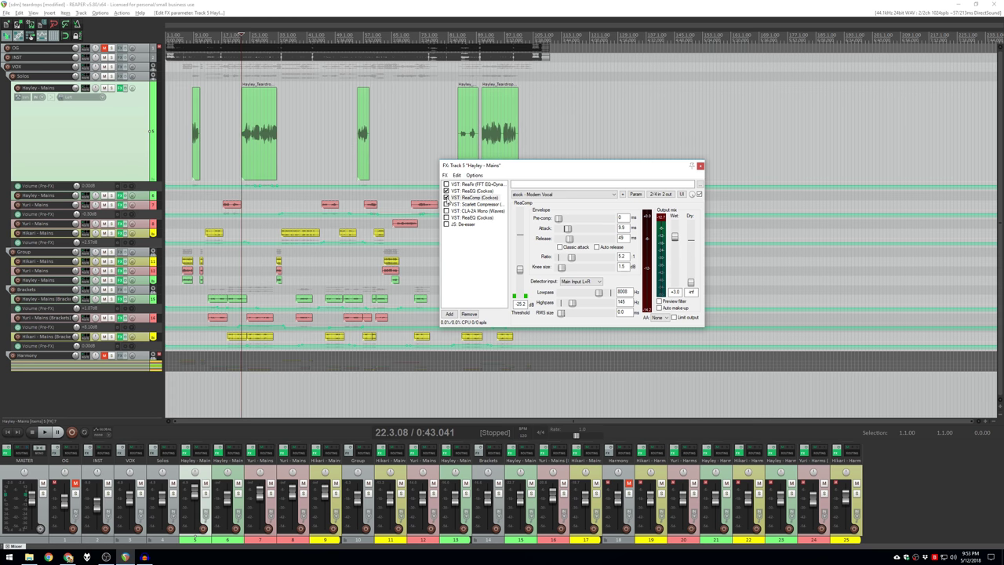
left_click(446, 198)
key("space")
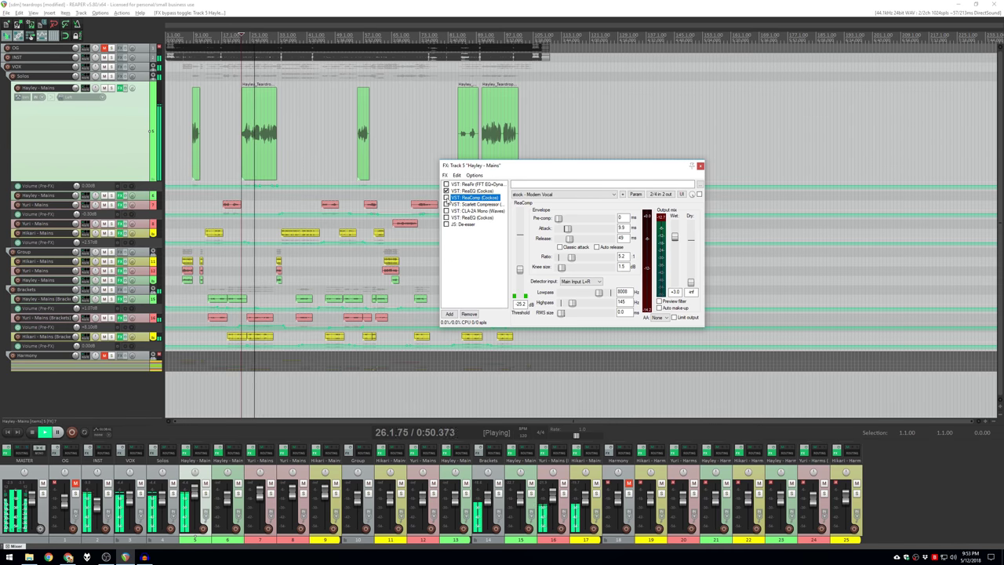
key("space")
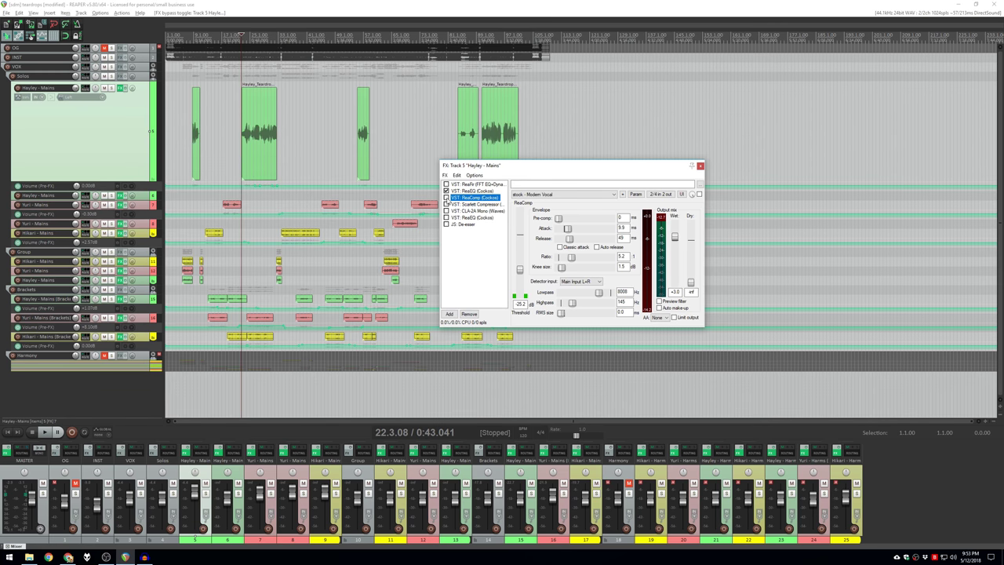
left_click(446, 198)
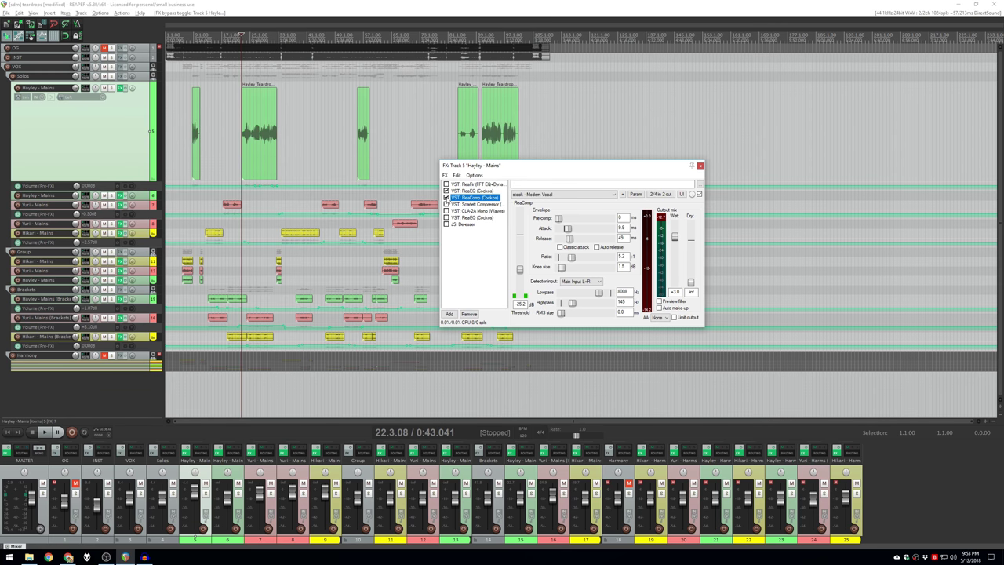
left_click(253, 140)
key("space")
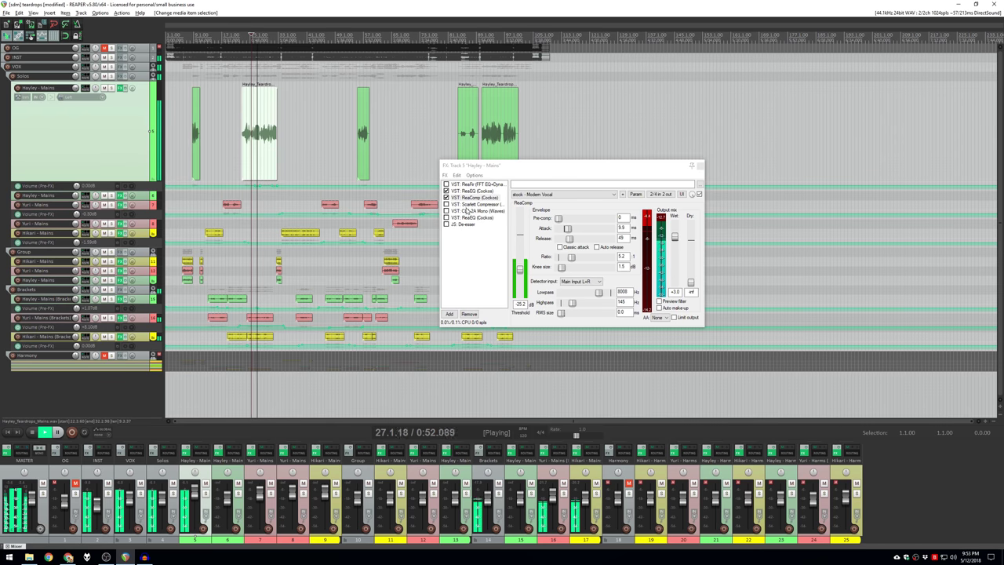
key("space")
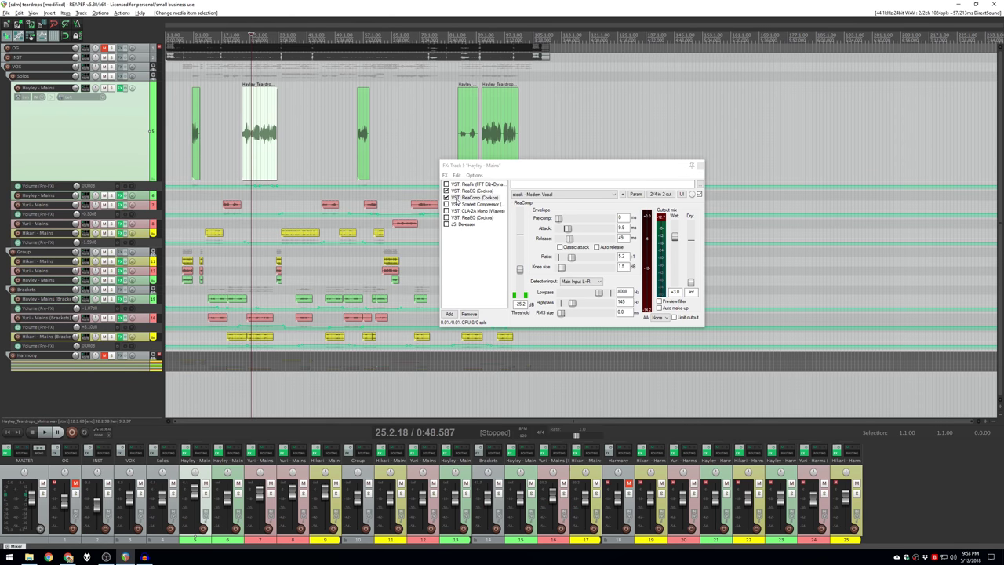
left_click(455, 198)
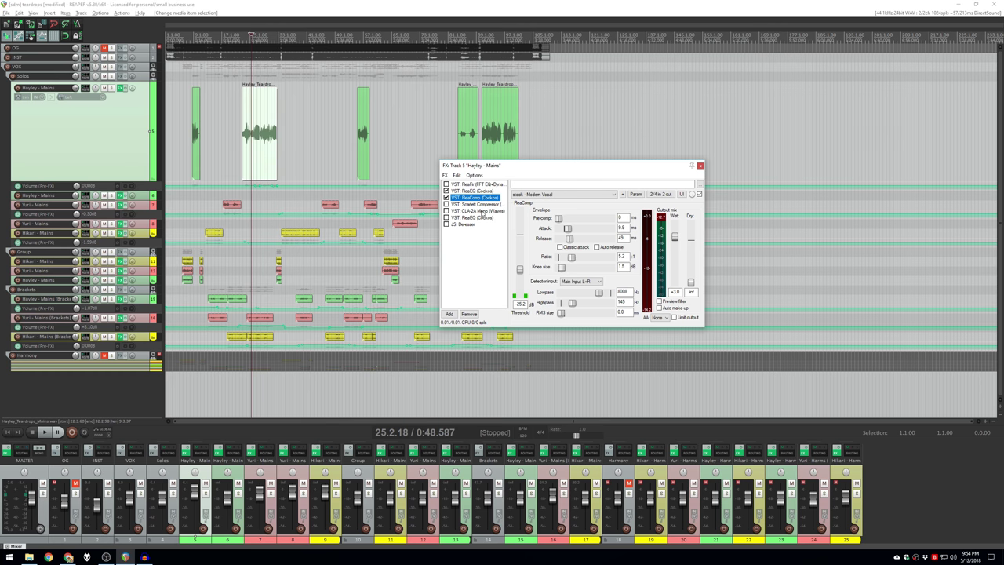
left_click(486, 211)
left_click(485, 199)
Raise the ReaComp threshold to -23.2 dB and play the vocal to check it.
left_click(519, 270)
left_click_drag(519, 270, 519, 267)
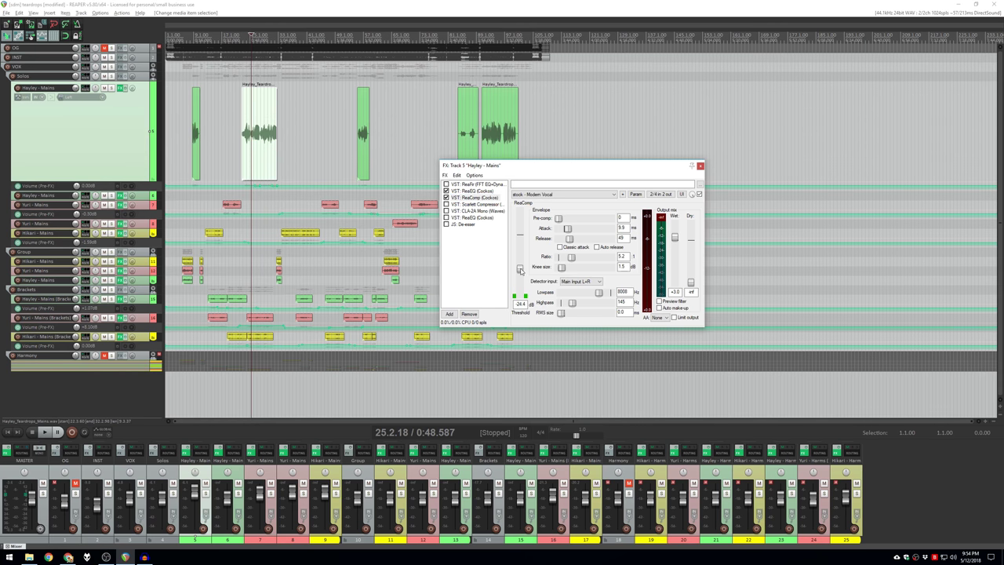
left_click(241, 157)
key("space")
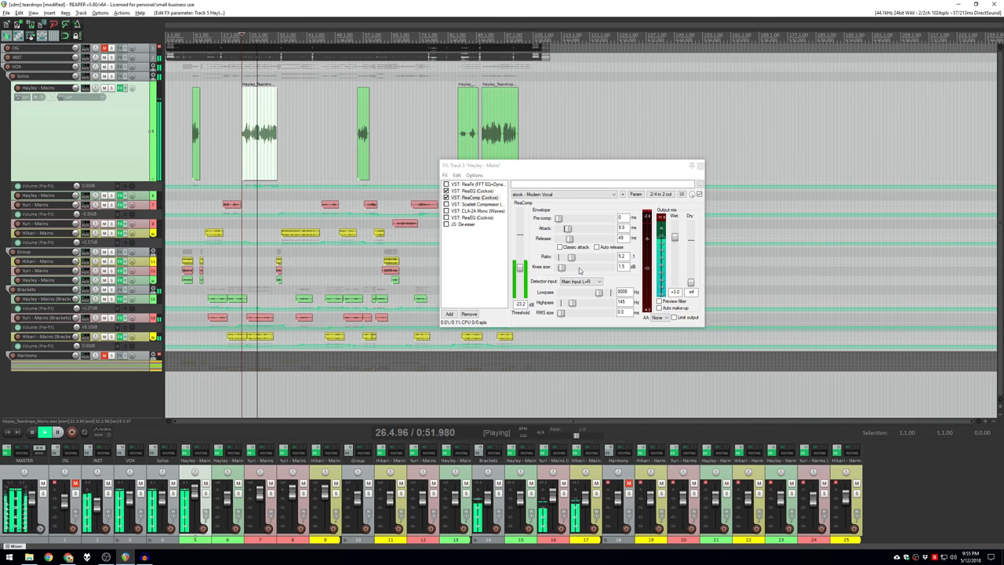
key("space")
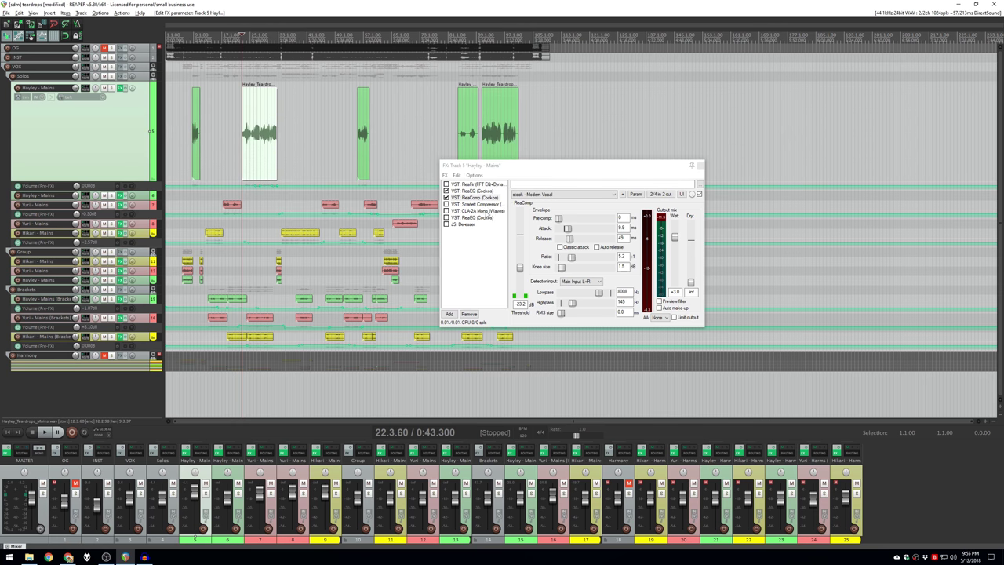
Enable the CLA-2A Mono compressor in the Hayley - Mains effects chain.
left_click(487, 212)
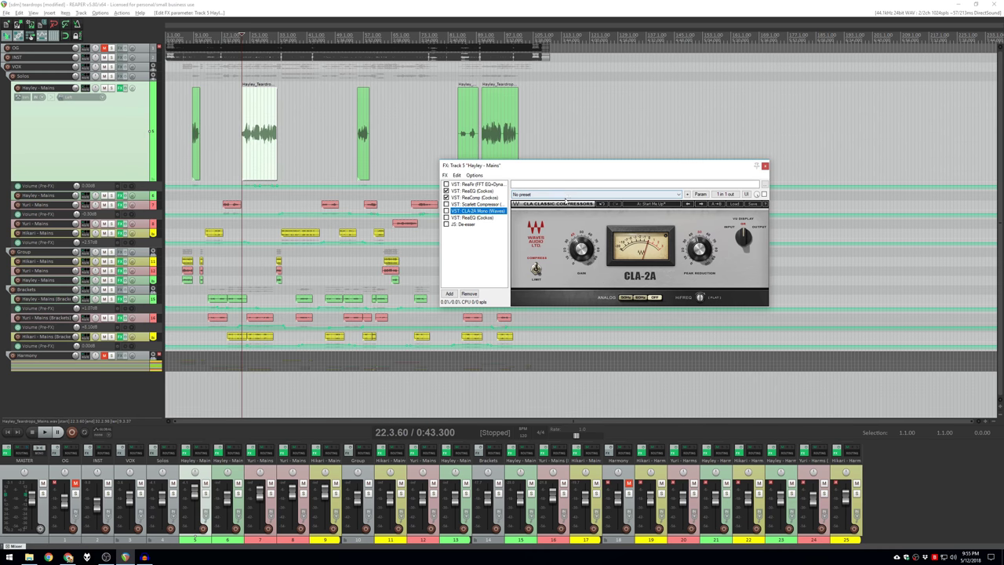
left_click(447, 211)
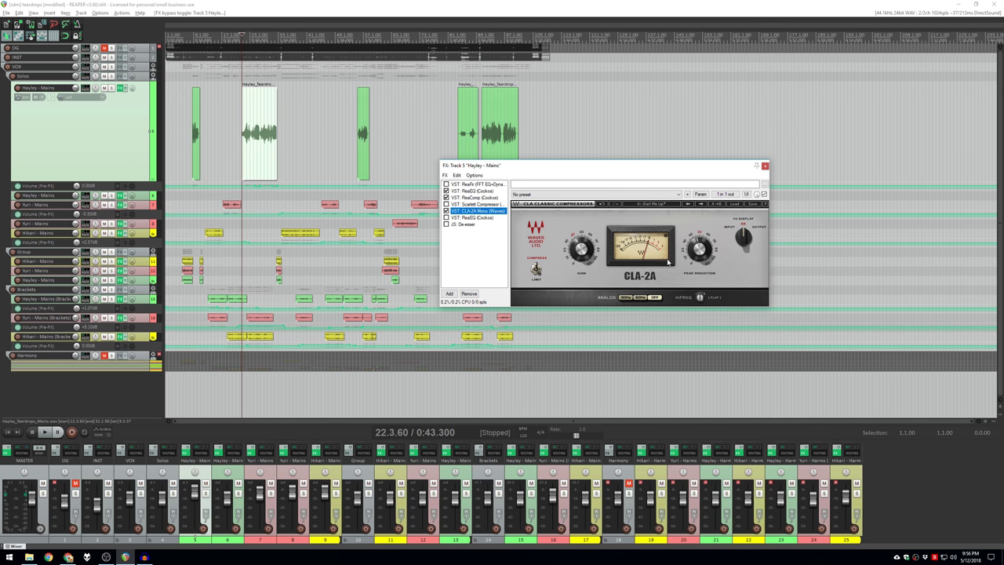
Listen to the vocal with CLA-2A active, then adjust its Gain knob.
mouse_move(699, 249)
key("space")
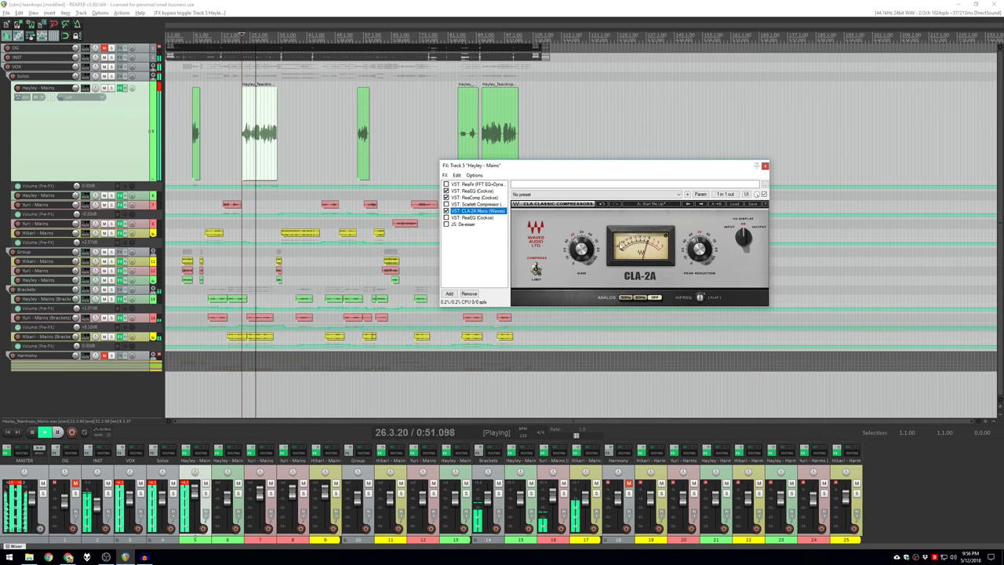
key("space")
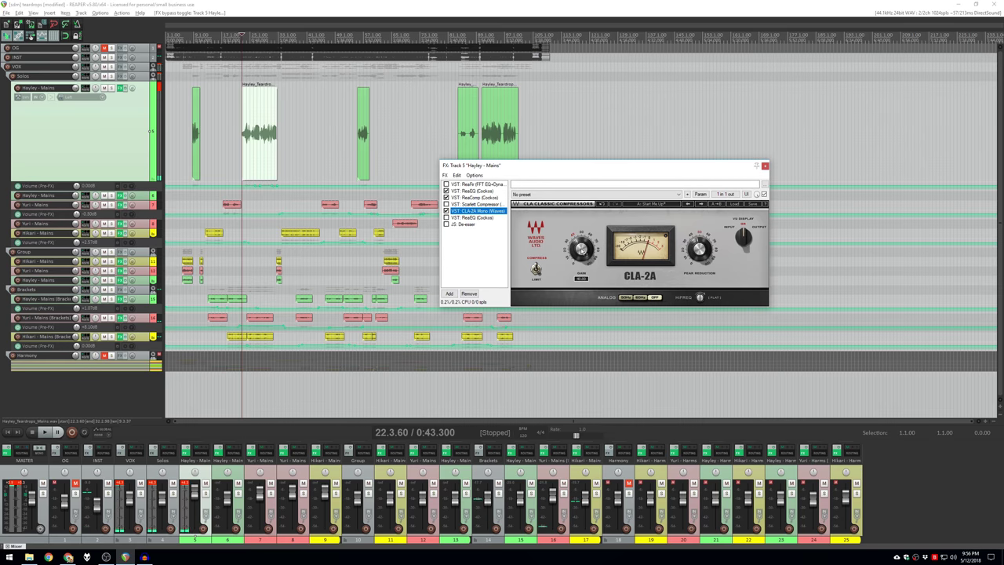
left_click(582, 249)
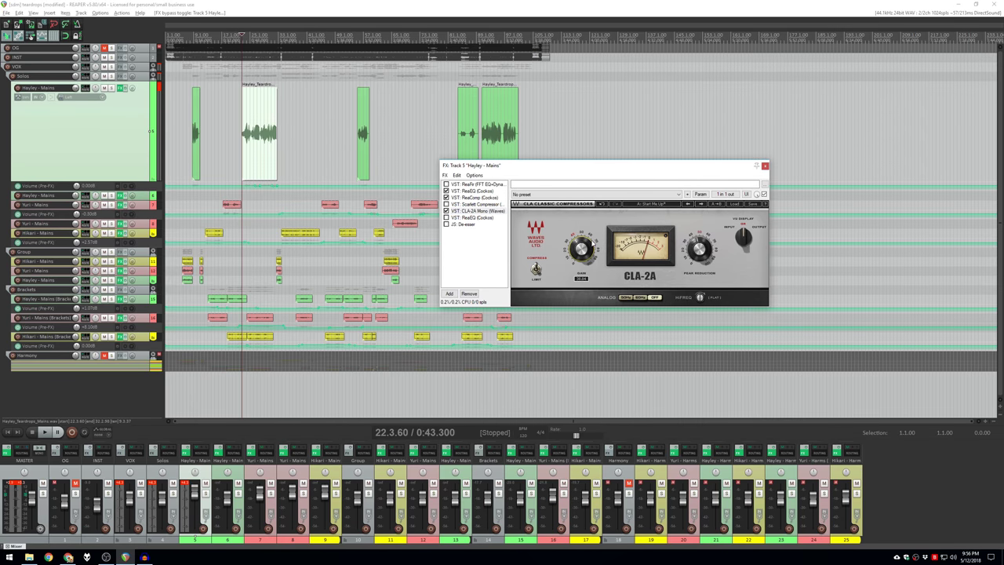
left_click_drag(584, 245, 582, 252)
Compare the vocal with CLA-2A bypassed and active during playback, leaving it enabled.
key("space")
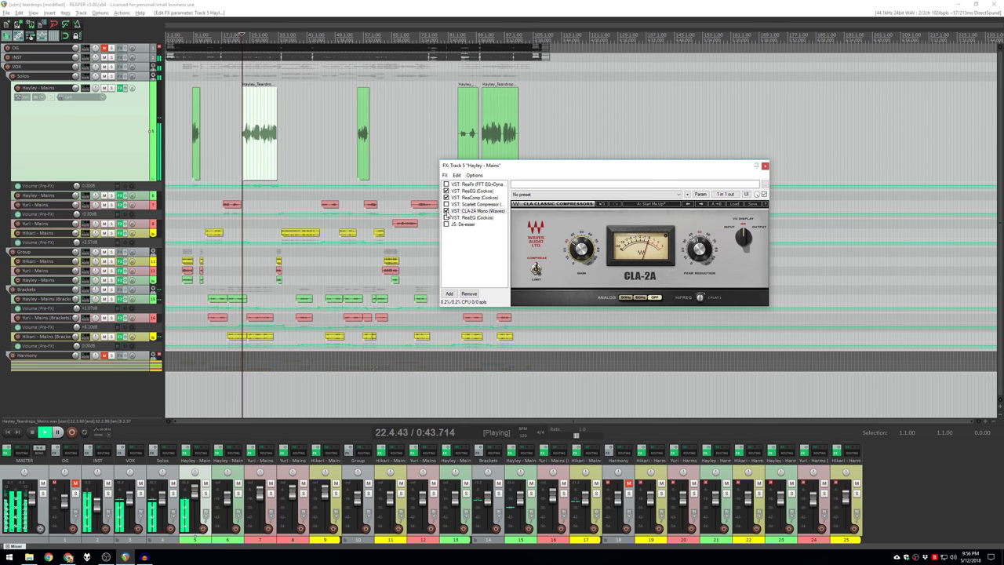
left_click(446, 211)
left_click(446, 211)
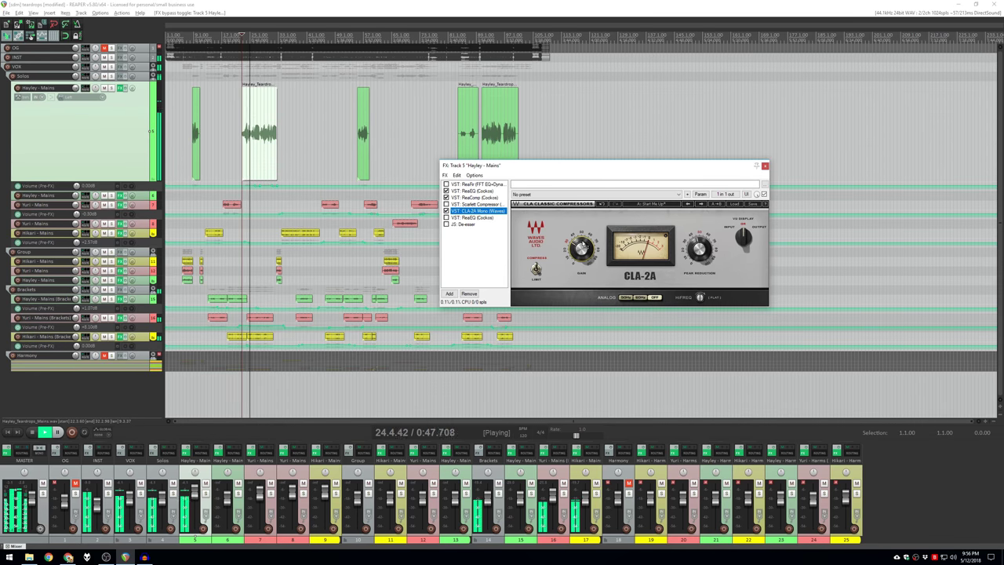
left_click(582, 249)
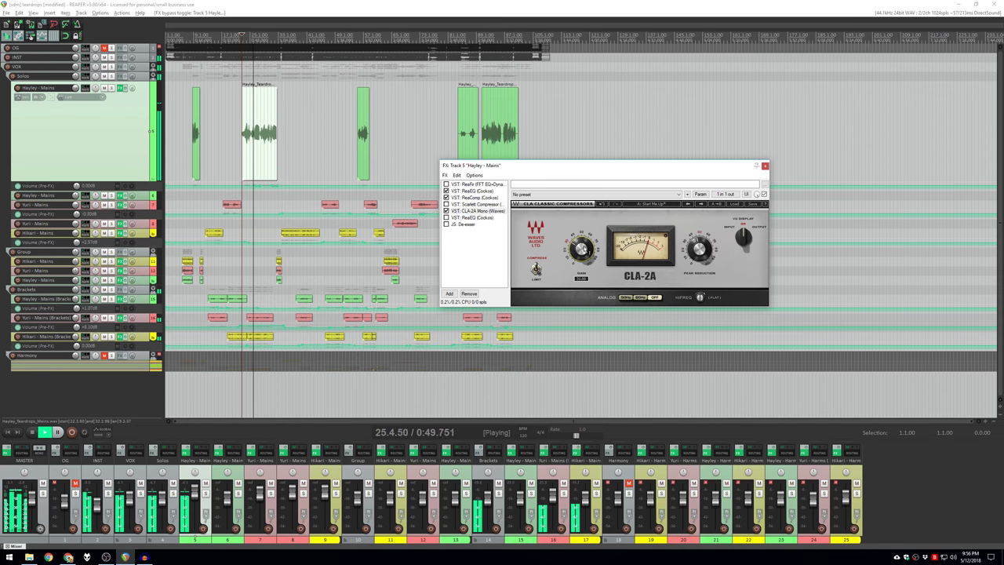
left_click(446, 211)
left_click(446, 211)
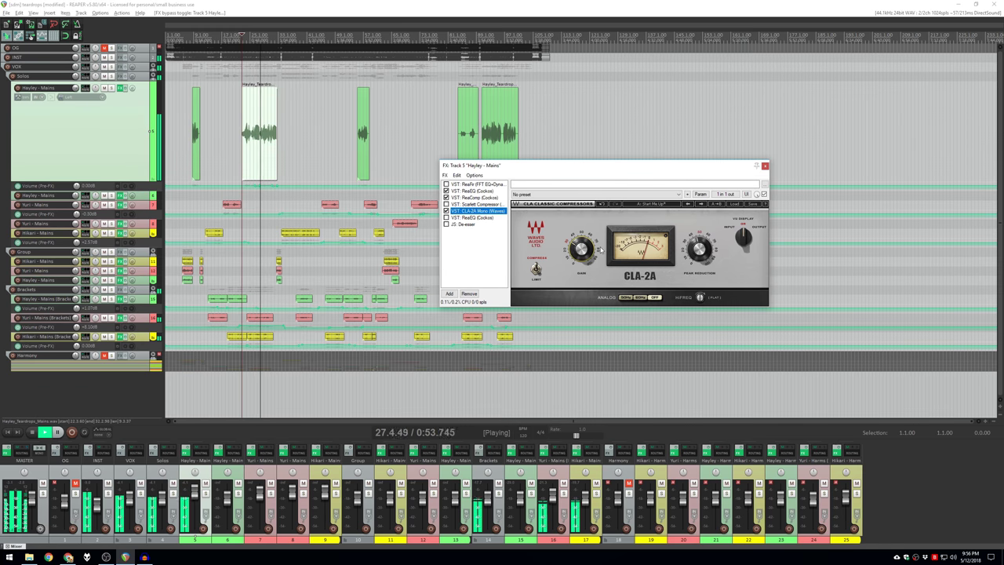
key("space")
Raise the CLA-2A Gain, nudge Peak Reduction, and play back the compressed vocal.
left_click(581, 250)
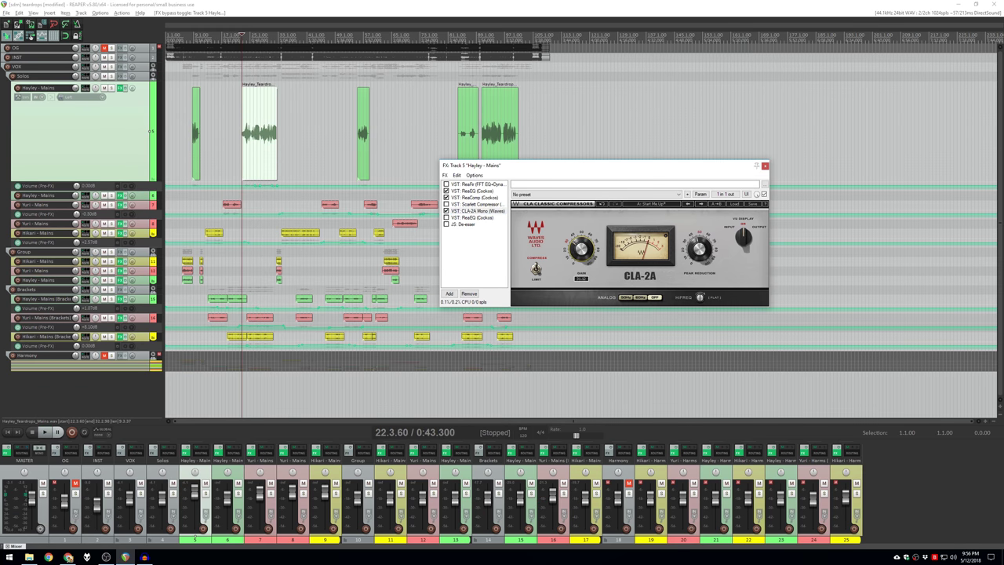
left_click_drag(581, 249, 607, 250)
left_click_drag(699, 249, 699, 246)
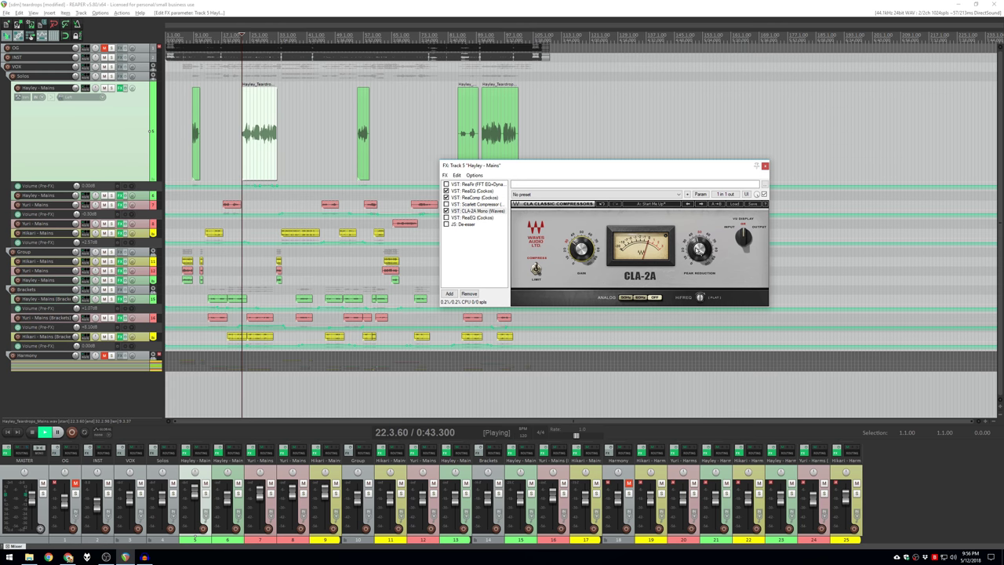
key("space")
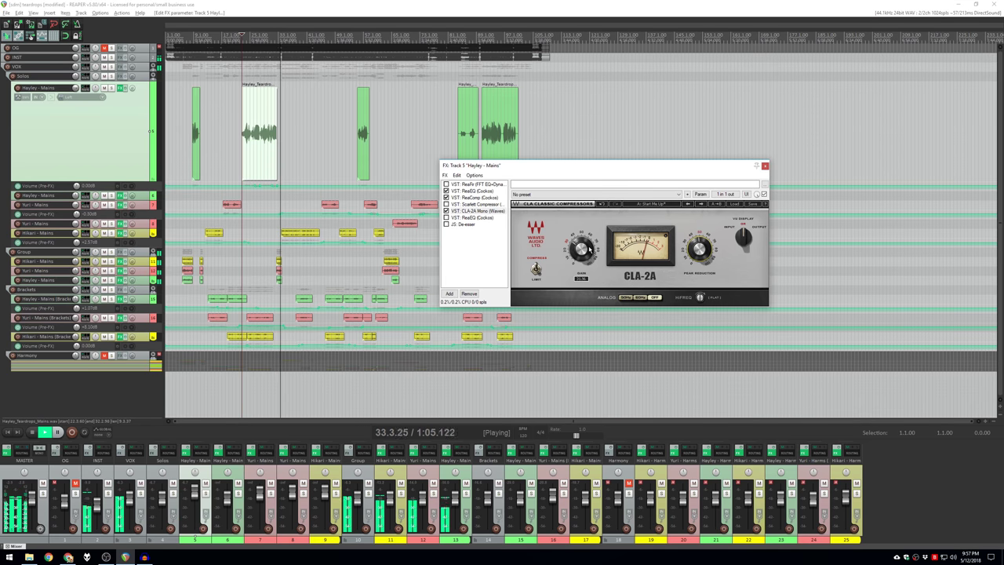
key("space")
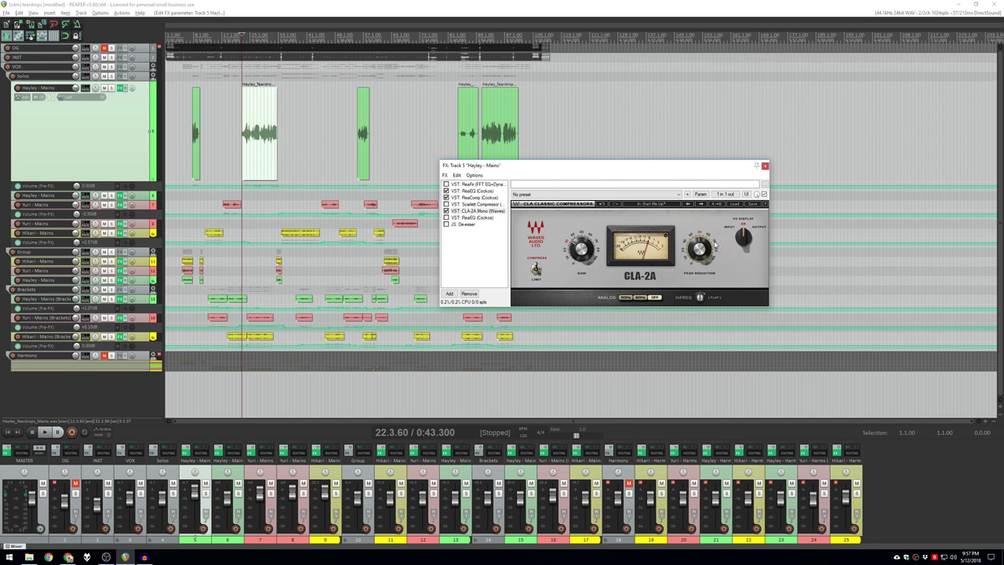
left_click(475, 197)
left_click(480, 210)
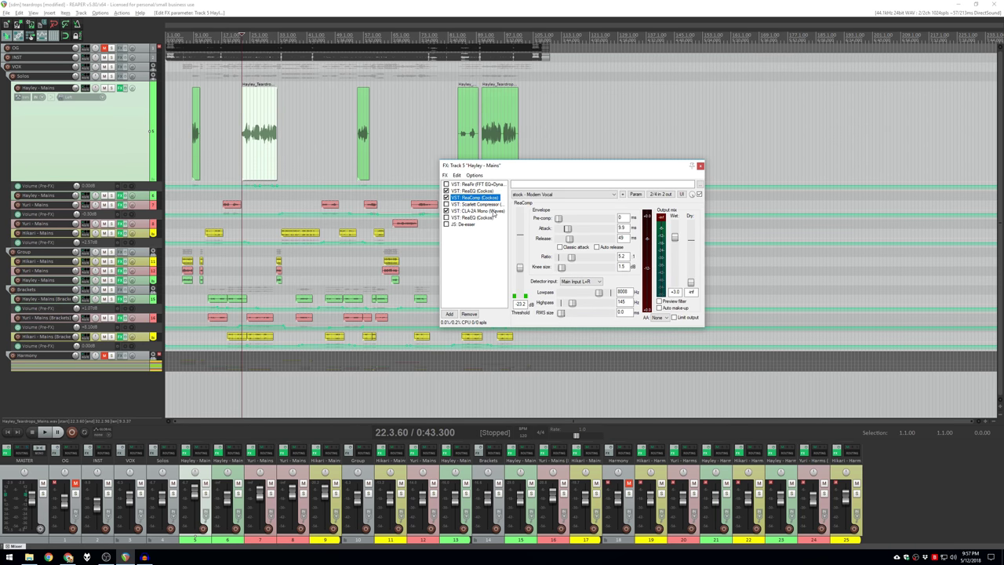
left_click(492, 211)
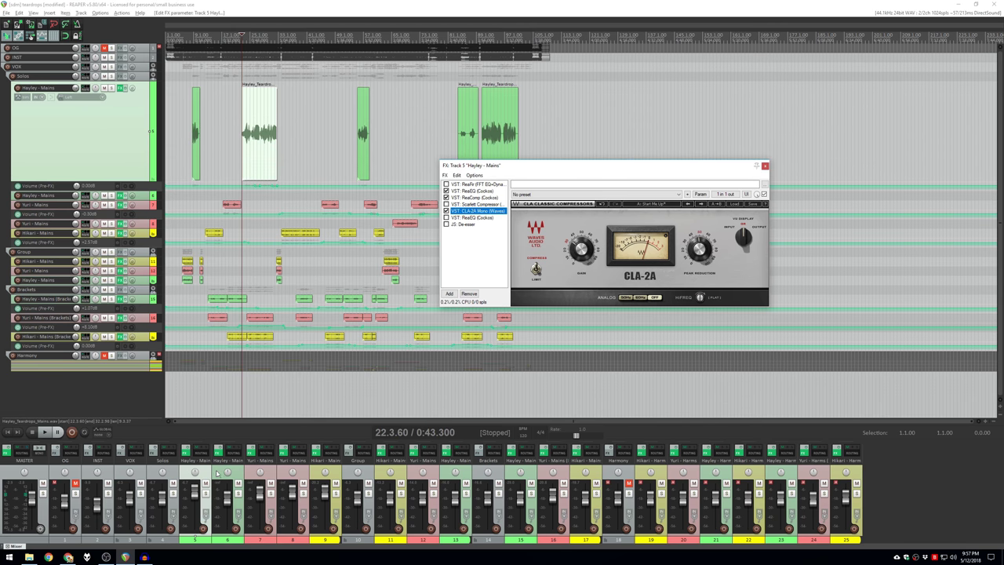
Push the Hayley - Mains mixer fader to about +11.5 dB while the song plays.
left_click(208, 475)
mouse_move(196, 492)
key("space")
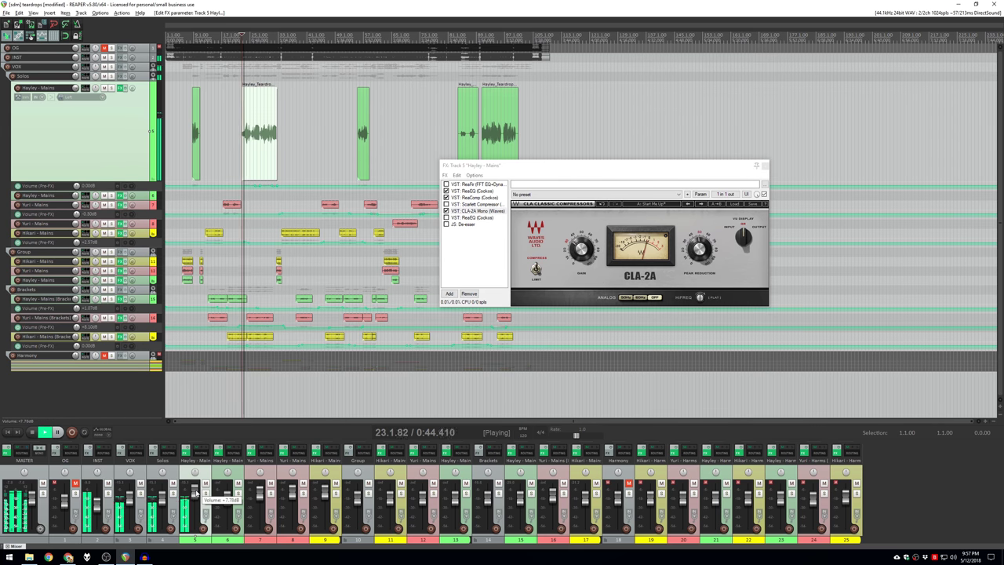
left_click_drag(194, 489, 196, 492)
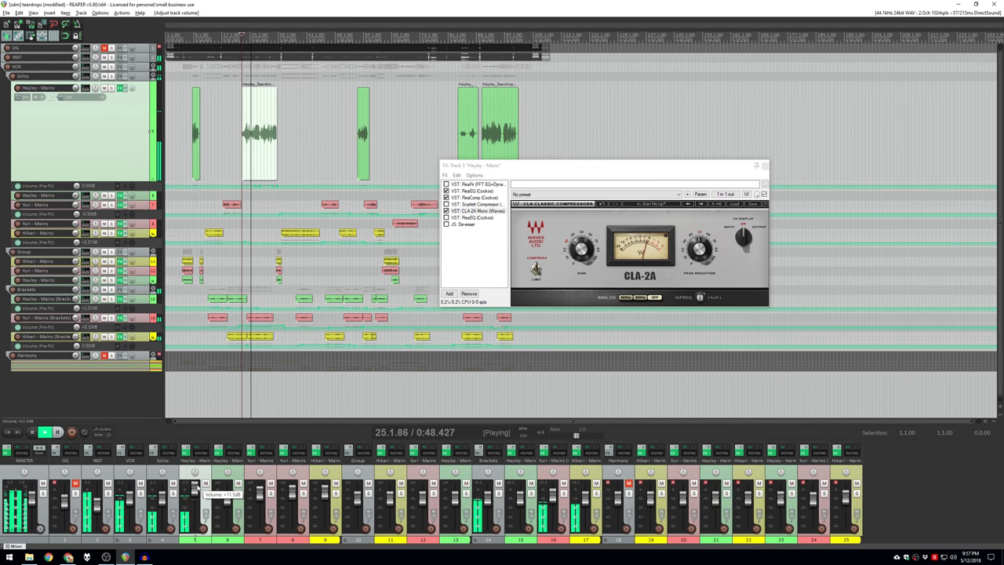
left_click_drag(196, 492, 195, 488)
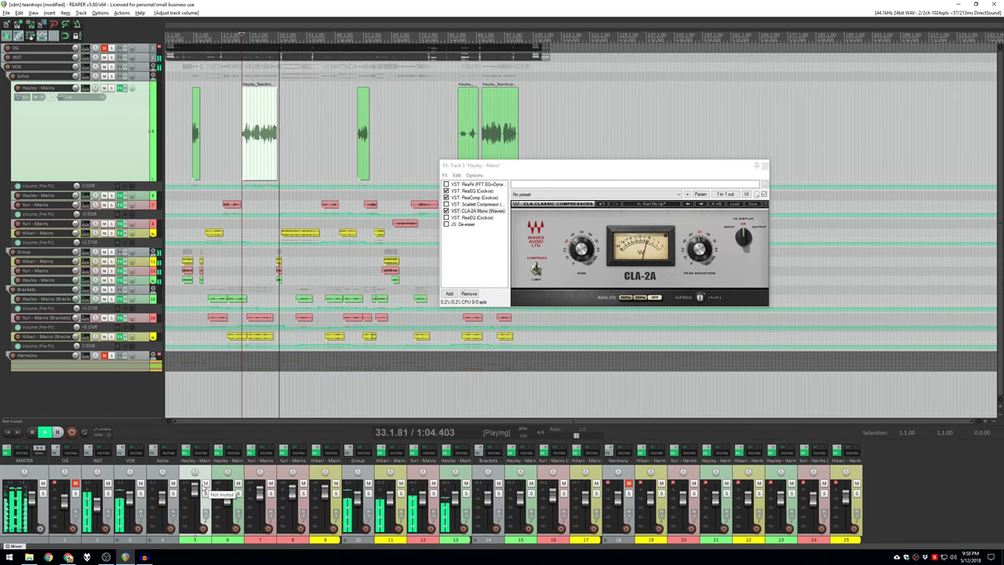
key("space")
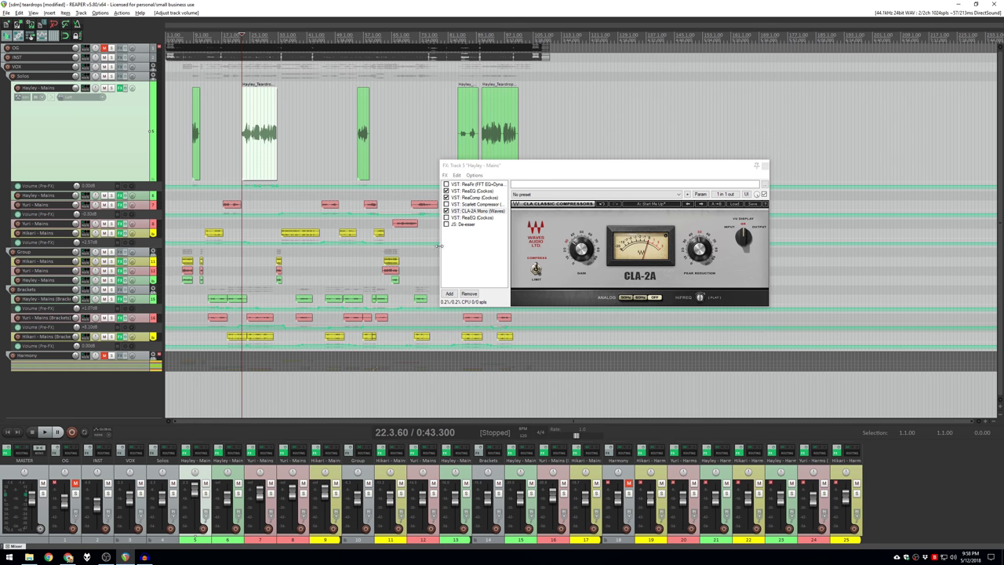
left_click(472, 253)
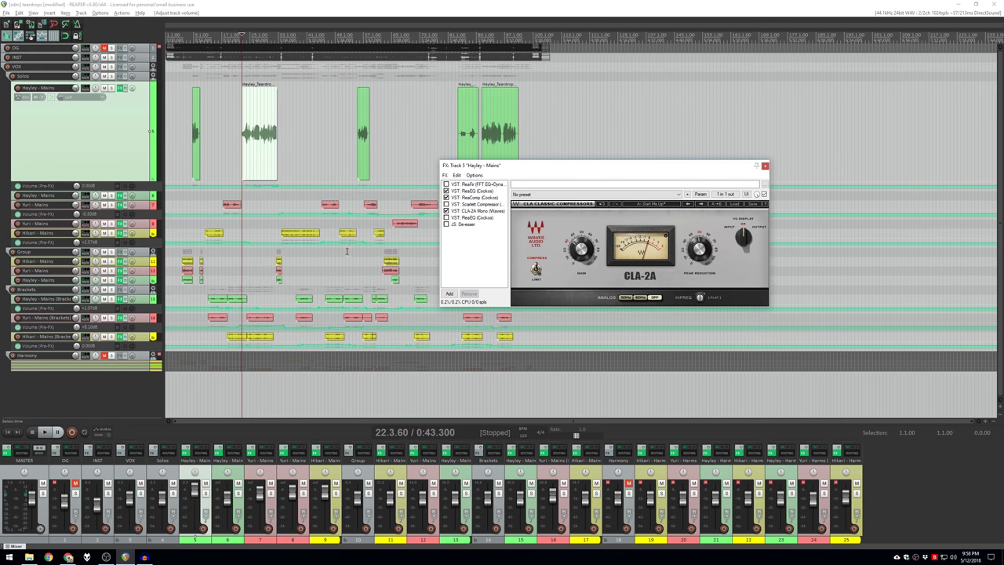
Close the effects chain and play the vocals from bar 13 (13.2.70).
key("Escape")
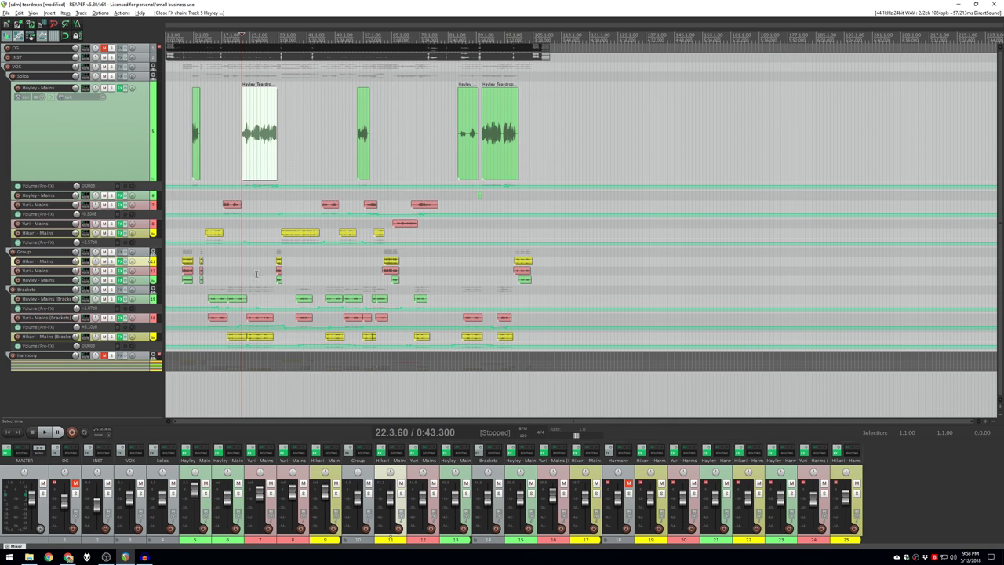
left_click(210, 290)
key("space")
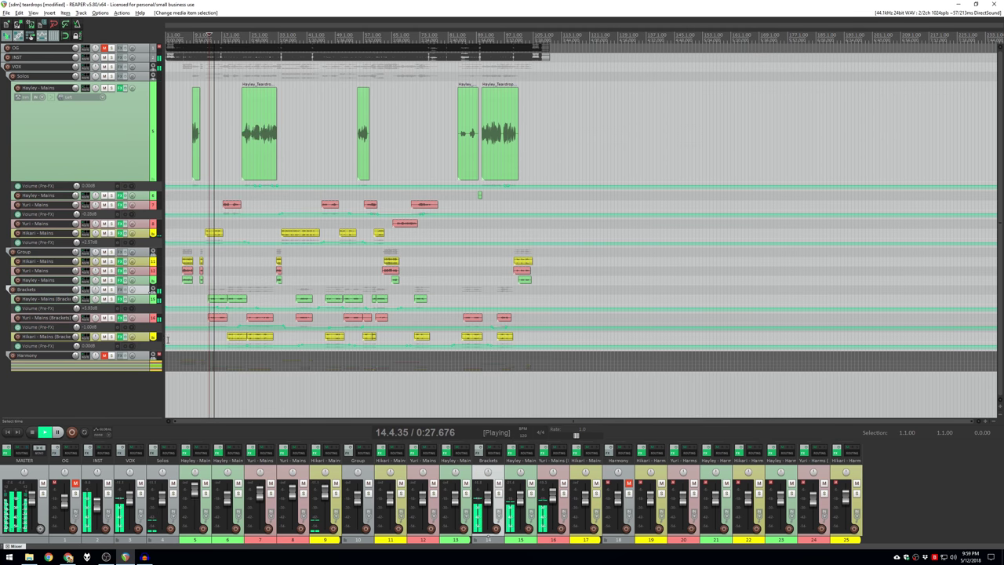
key("space")
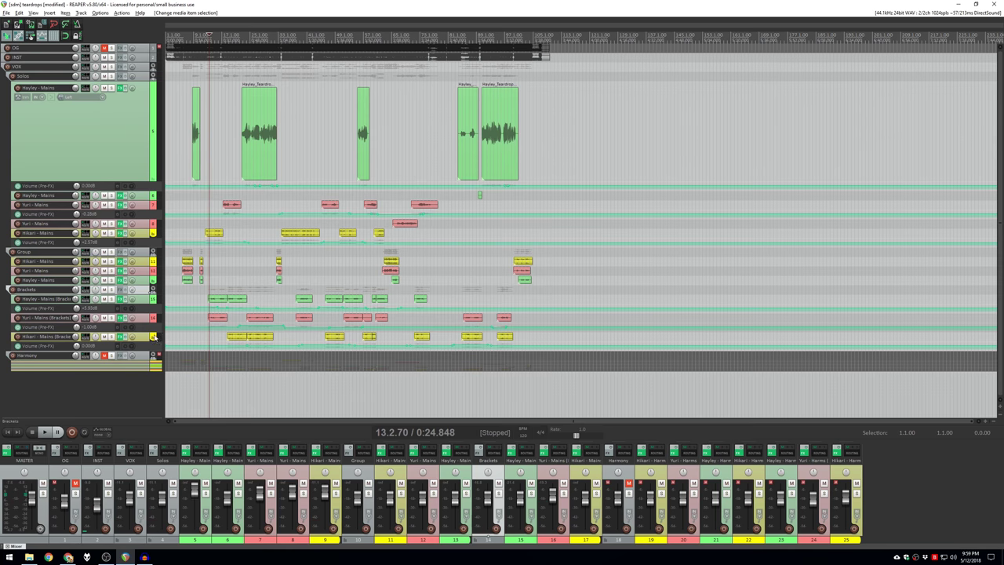
Unmute the Harmony folder and play the vocals again with harmonies.
left_click(104, 356)
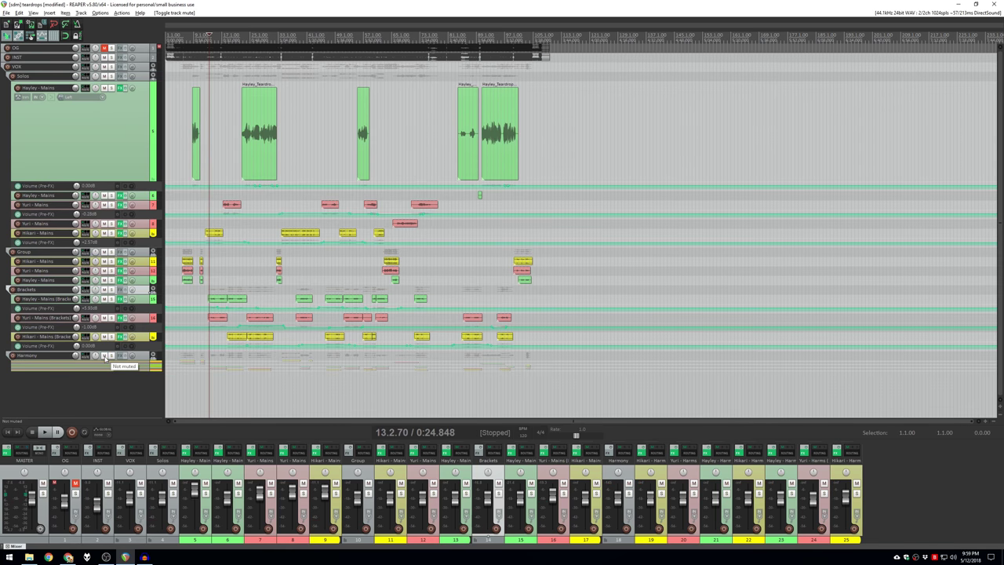
key("space")
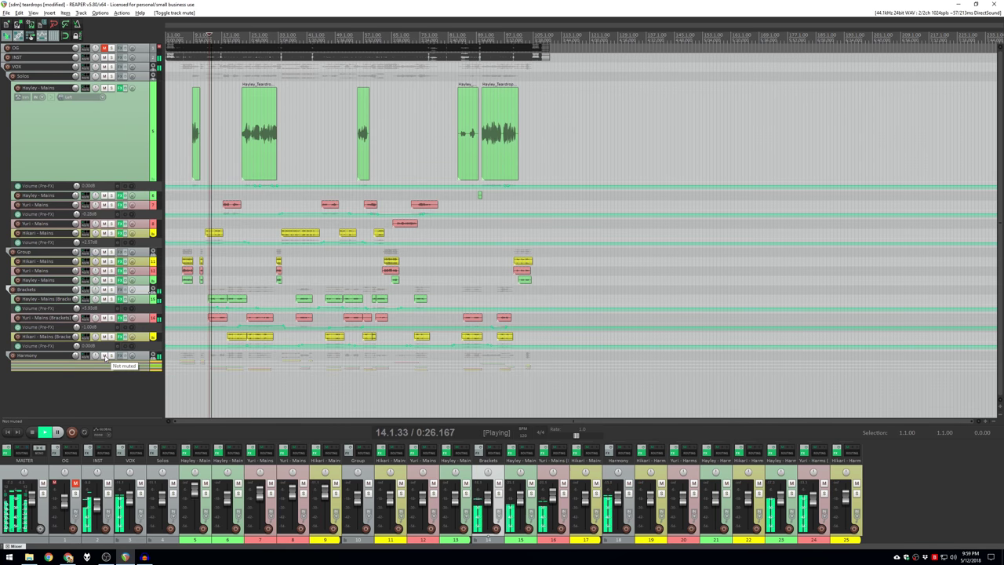
key("space")
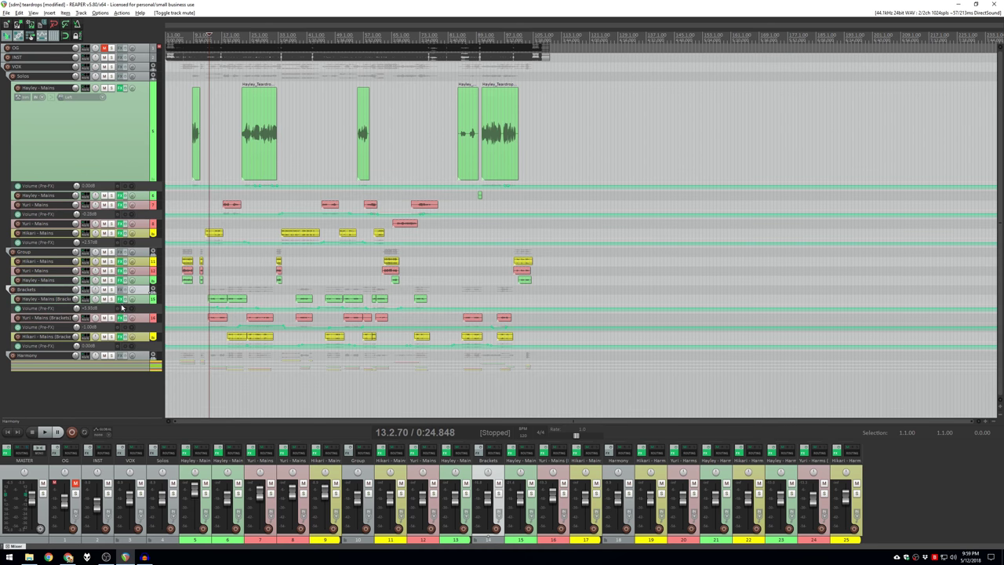
Expand the Harmony folder and audition ReaComp on Hayley - Mains (Brackets).
left_click(153, 355)
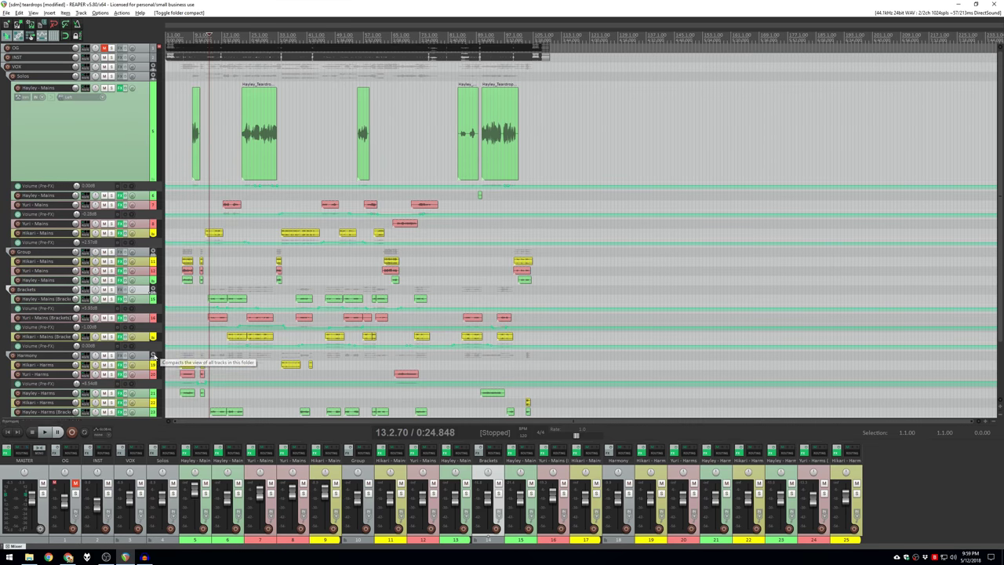
left_click(121, 299)
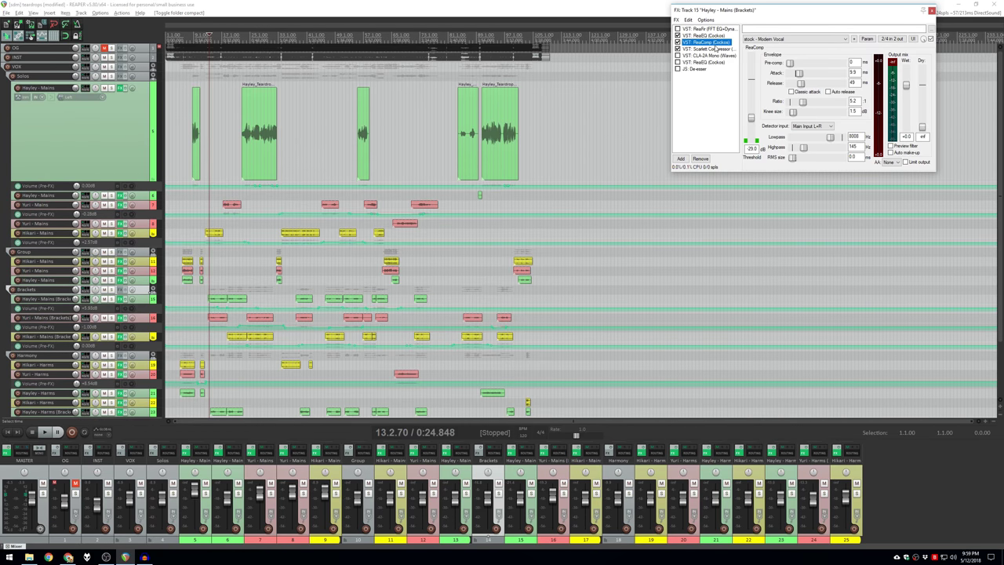
left_click(710, 49)
mouse_move(730, 13)
left_mouse_down()
mouse_move(345, 170)
mouse_move(290, 226)
left_mouse_up()
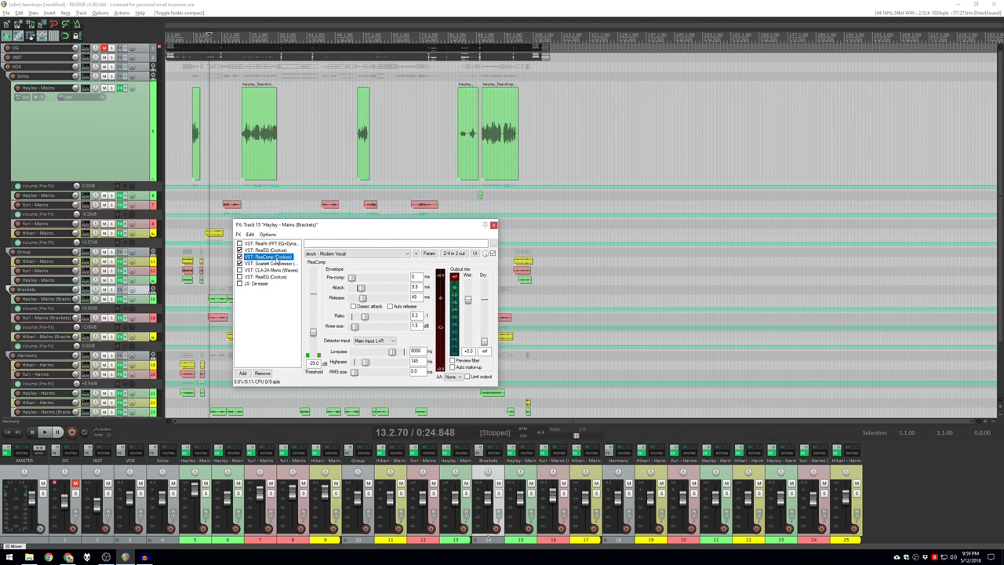
key("space")
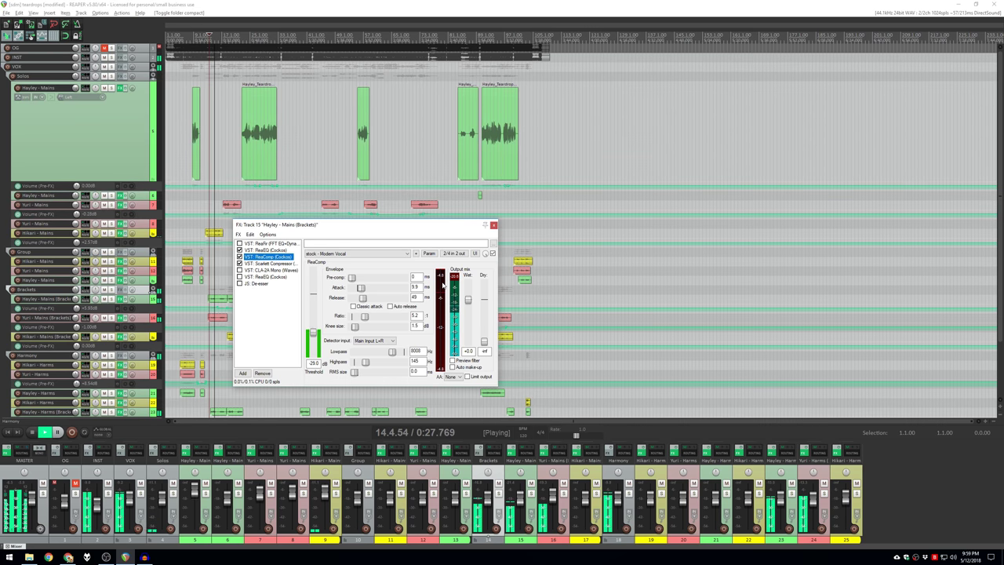
key("space")
Audition the Scarlett Compressor on the Brackets track during playback.
left_click(275, 265)
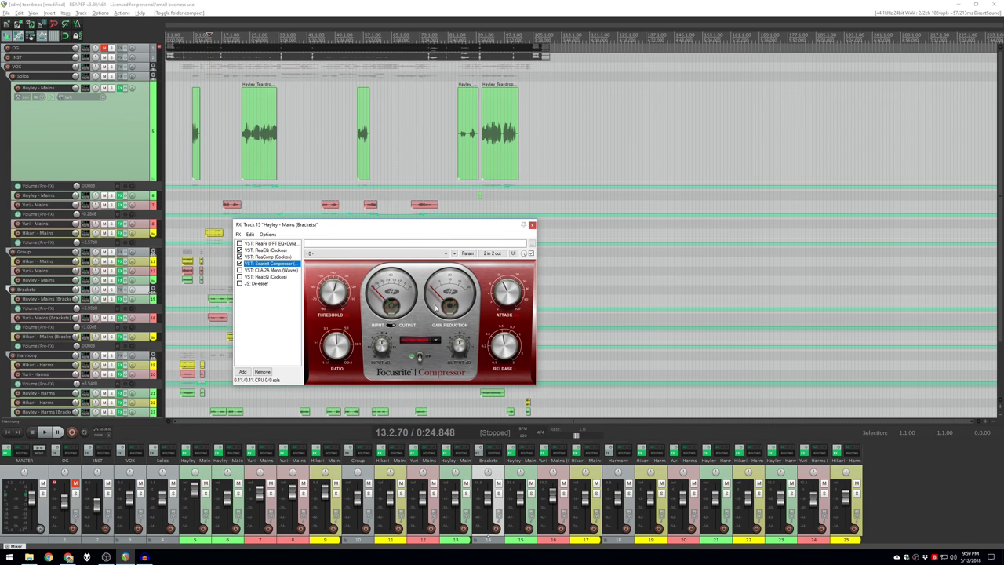
key("space")
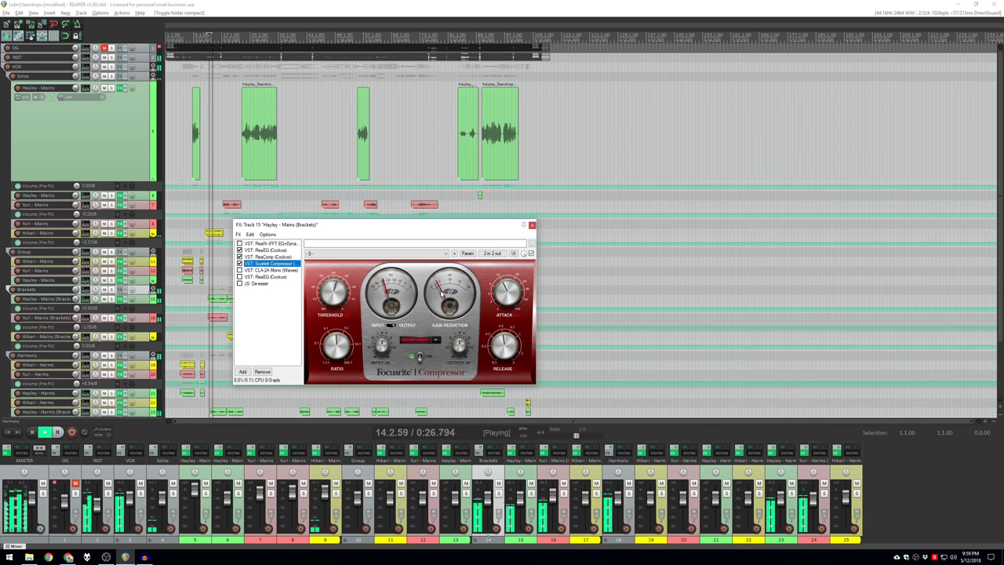
key("space")
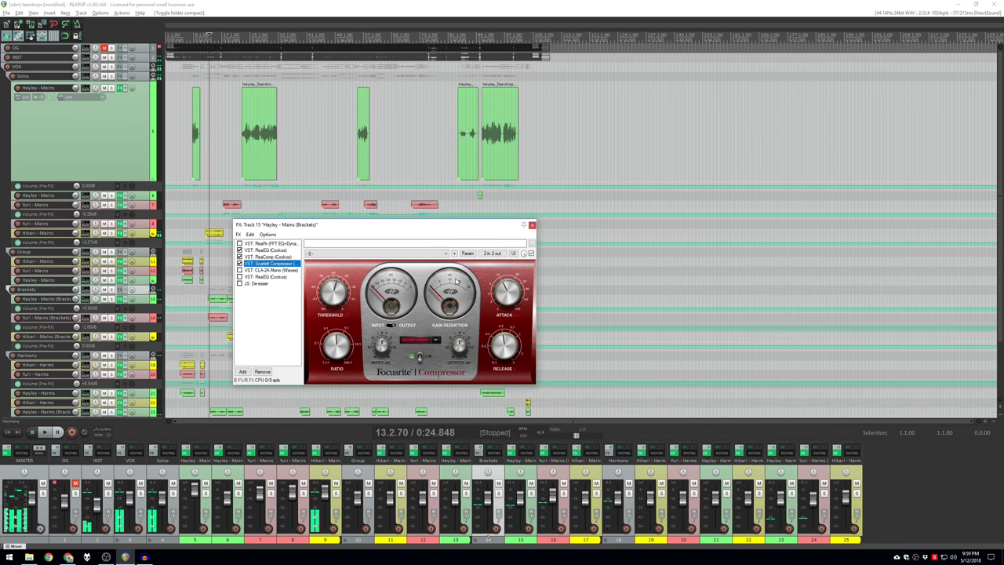
left_click(278, 320)
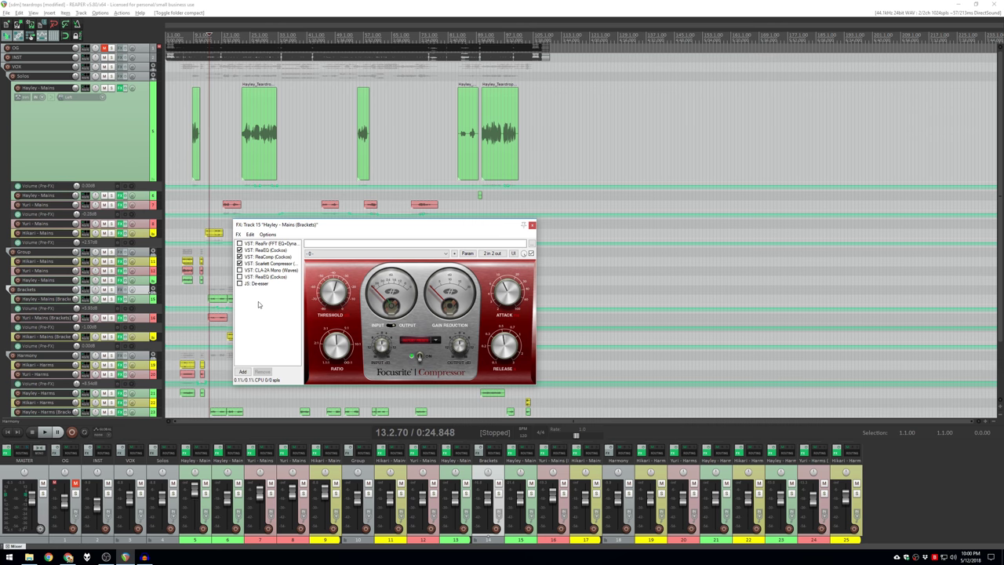
key("Escape")
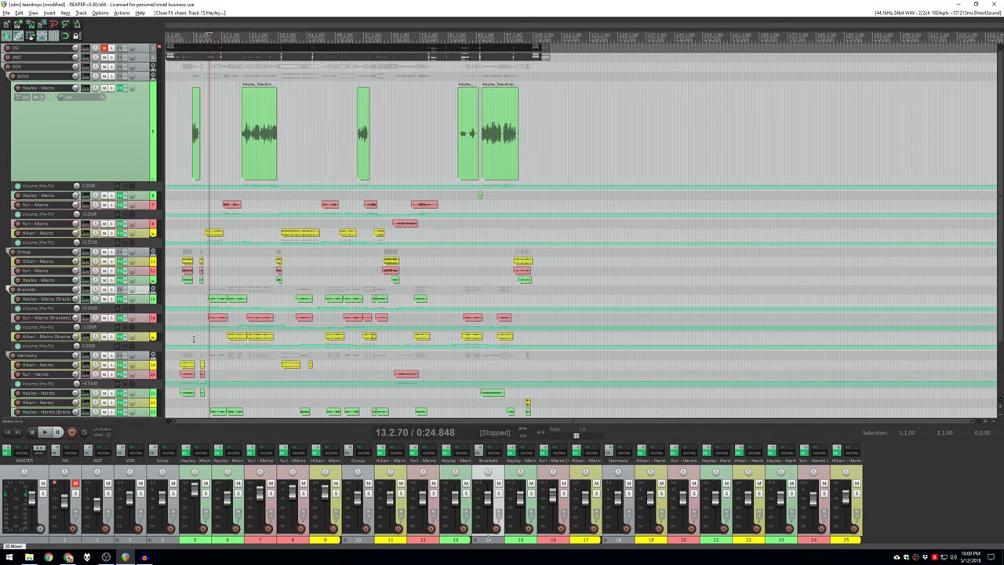
scroll(173, 340, "down", 1)
scroll(157, 330, "down", 1)
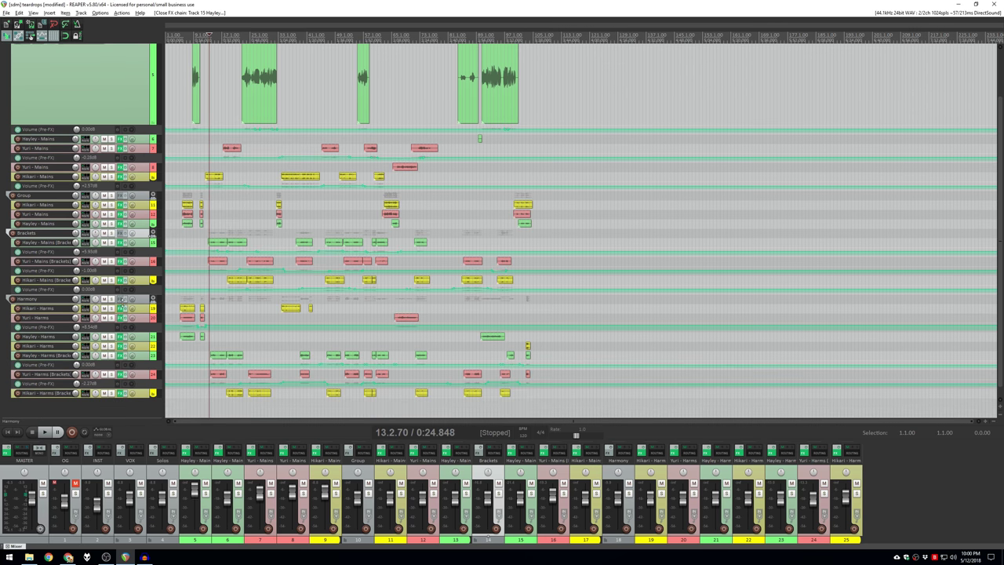
left_click(121, 311)
left_click_drag(87, 40, 324, 233)
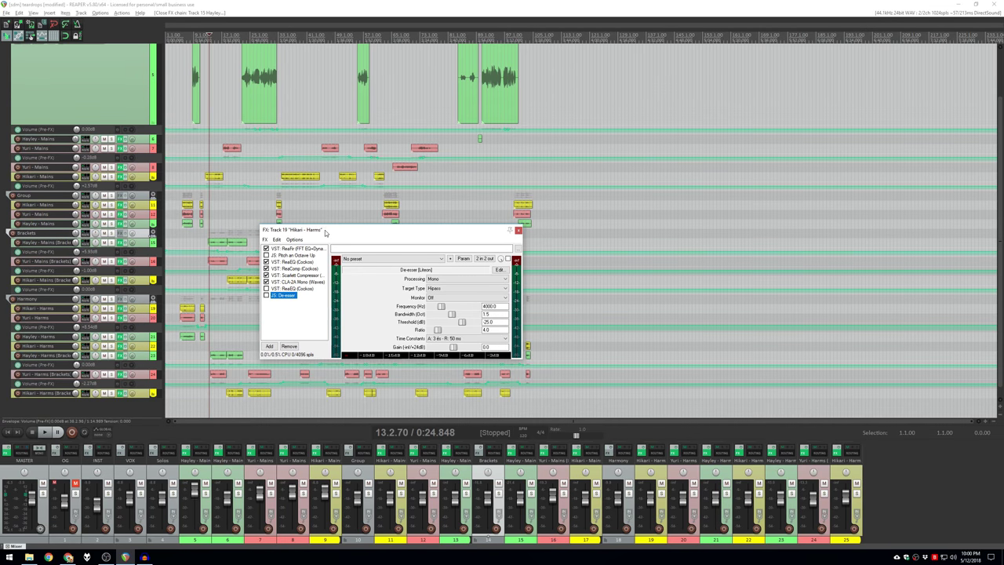
left_click(299, 269)
left_click(304, 282, "shift")
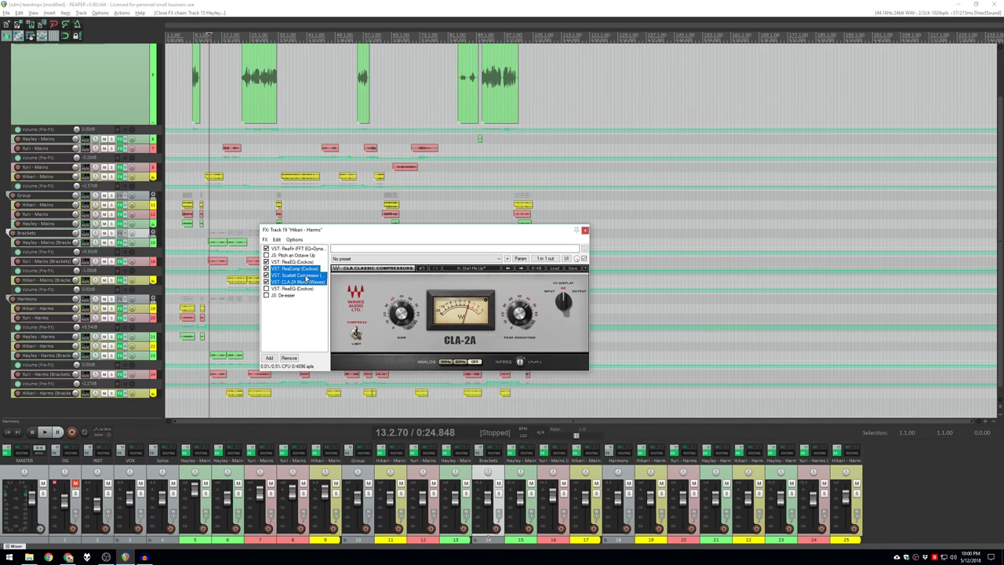
left_click(305, 269)
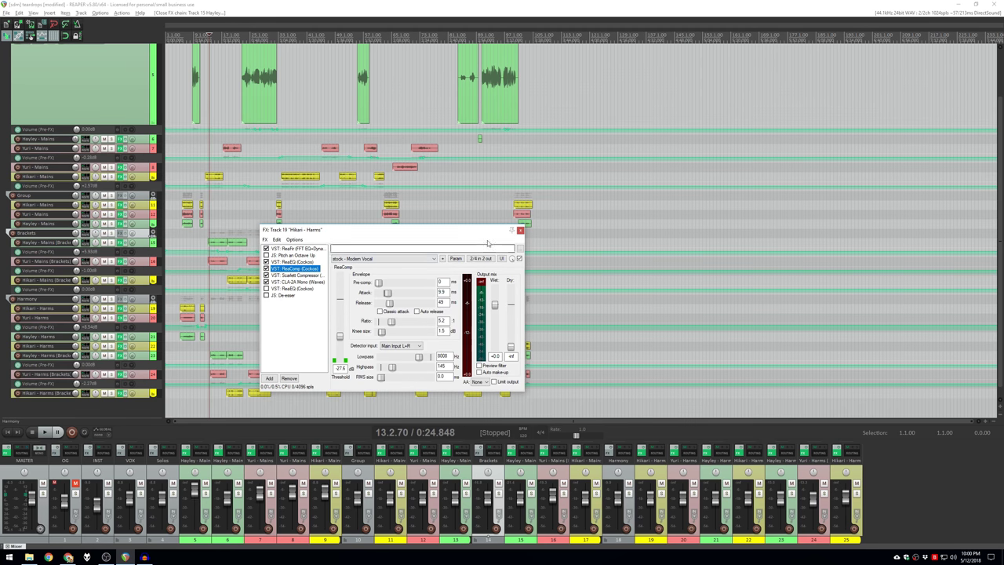
left_click(520, 230)
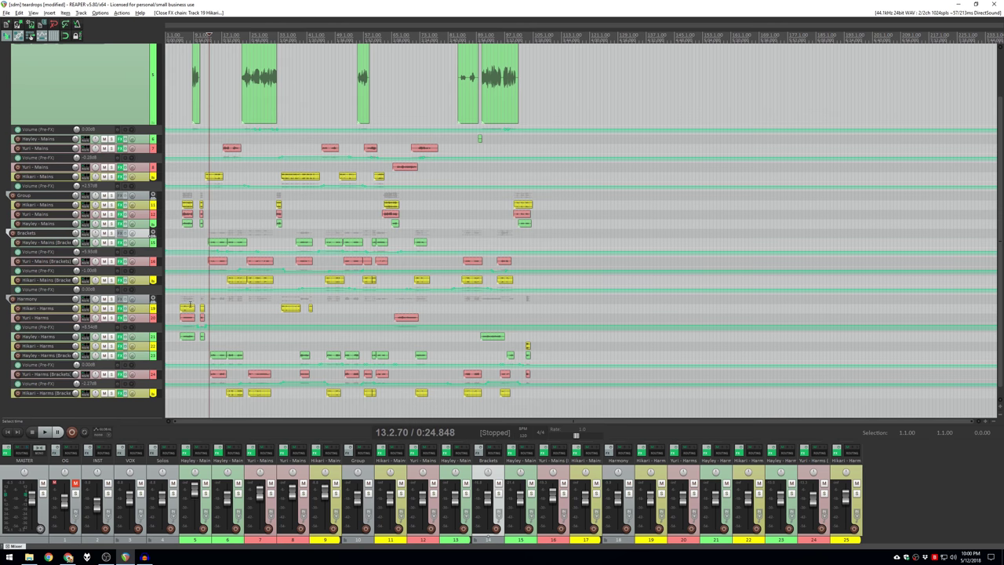
Open the Add FX browser for the Harmony folder track, showing pitch plugins like ReaPitch.
left_click(145, 311)
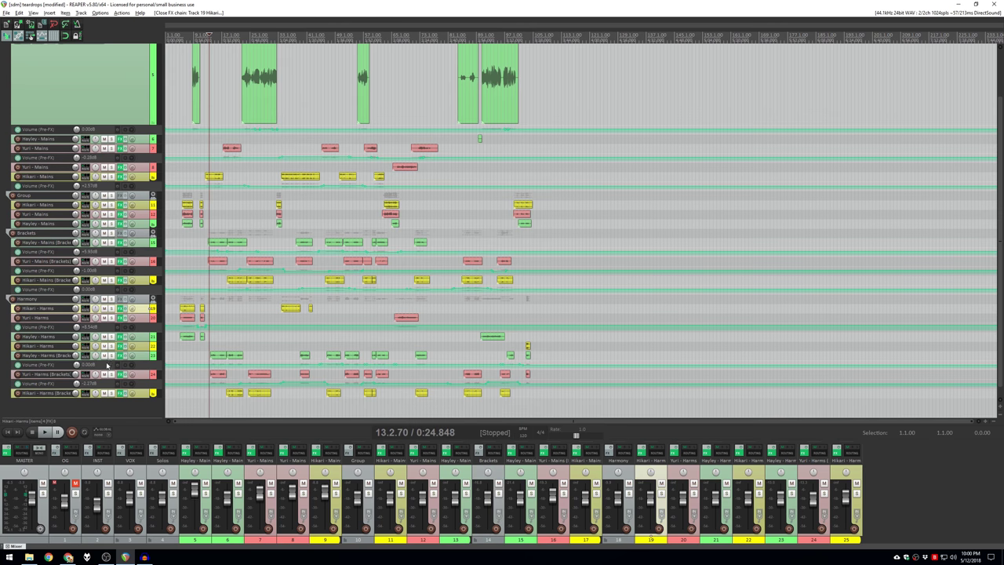
left_click(142, 302)
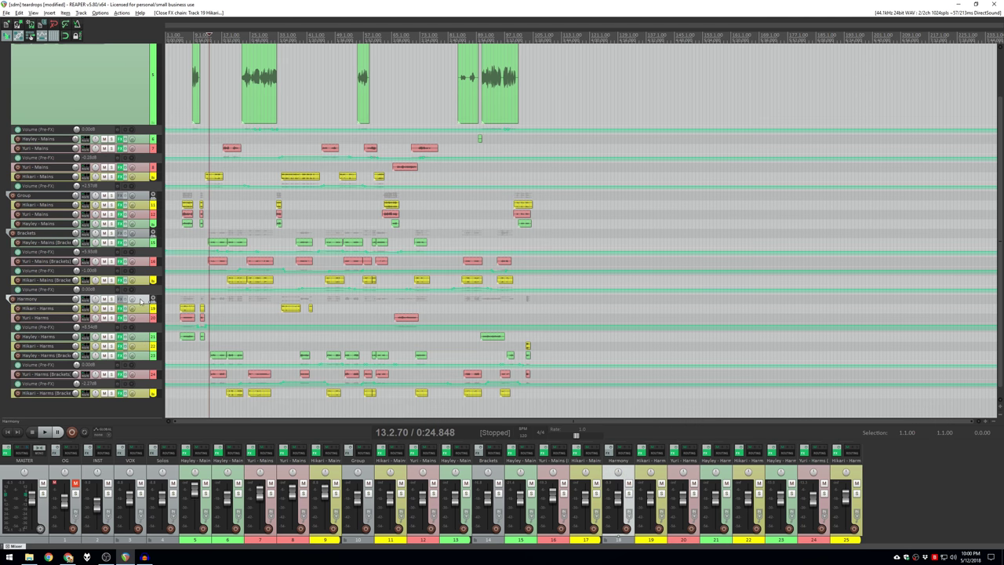
left_click(122, 300)
left_click(41, 139)
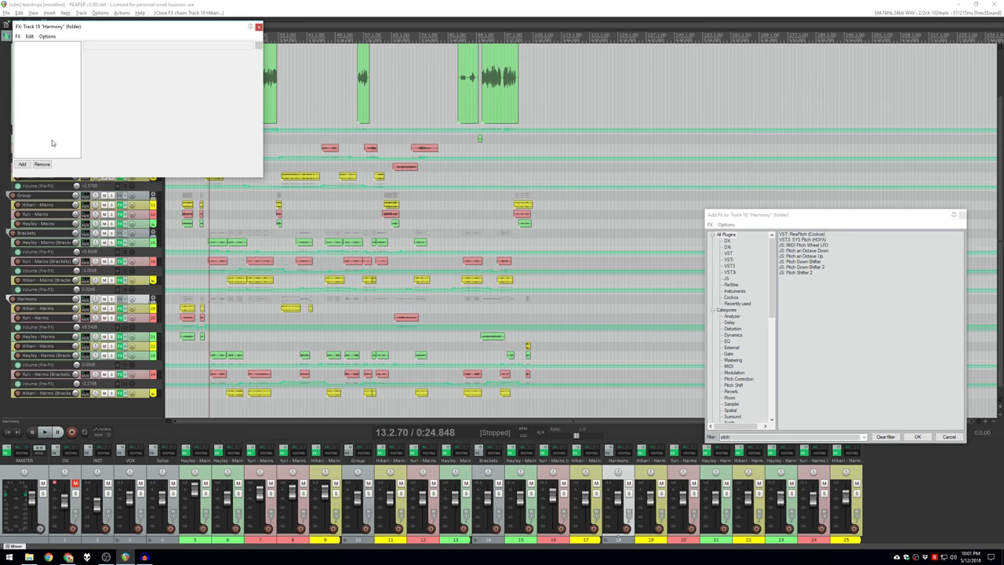
key("Escape")
scroll(52, 141, "up", 3)
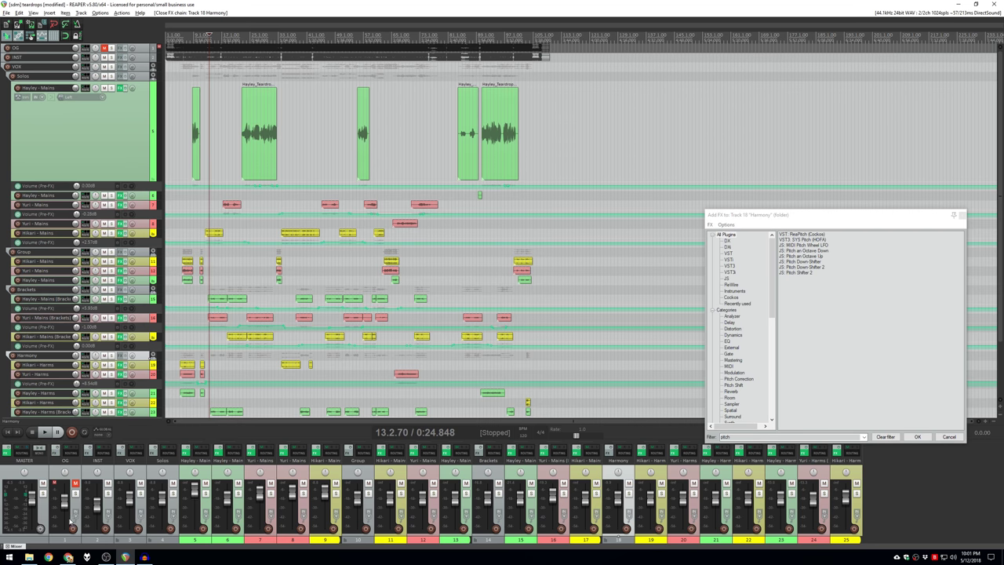
mouse_move(68, 556)
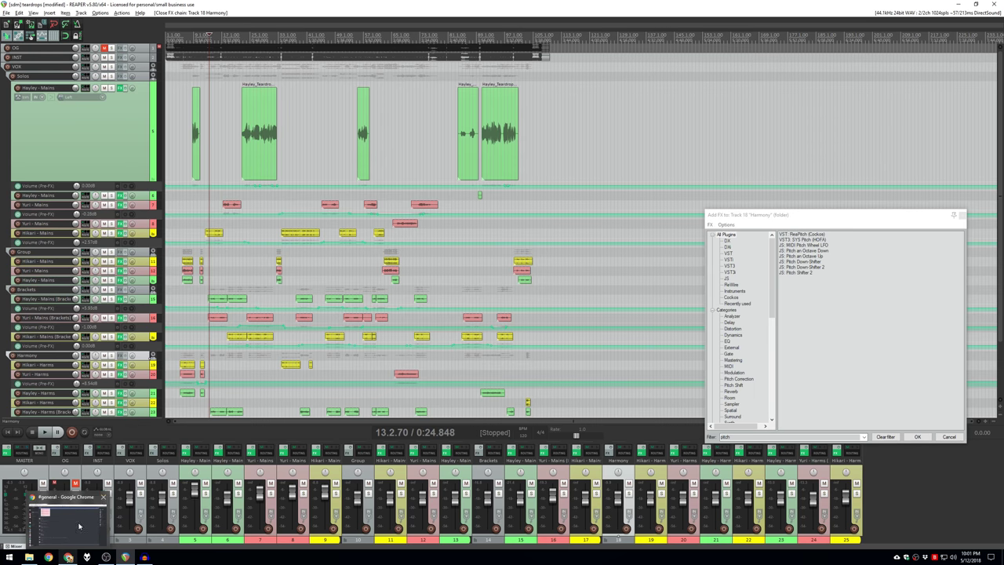
left_click(101, 506)
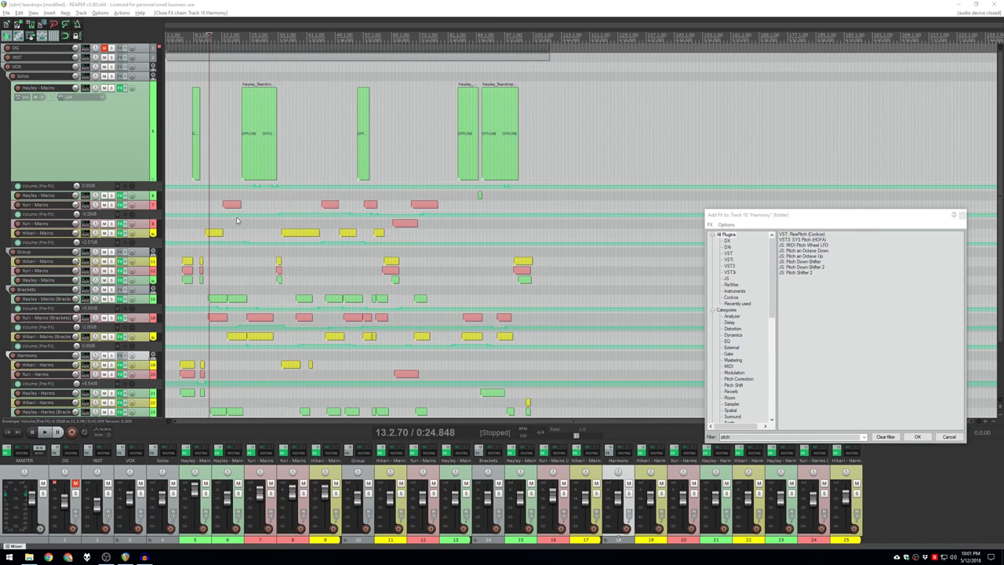